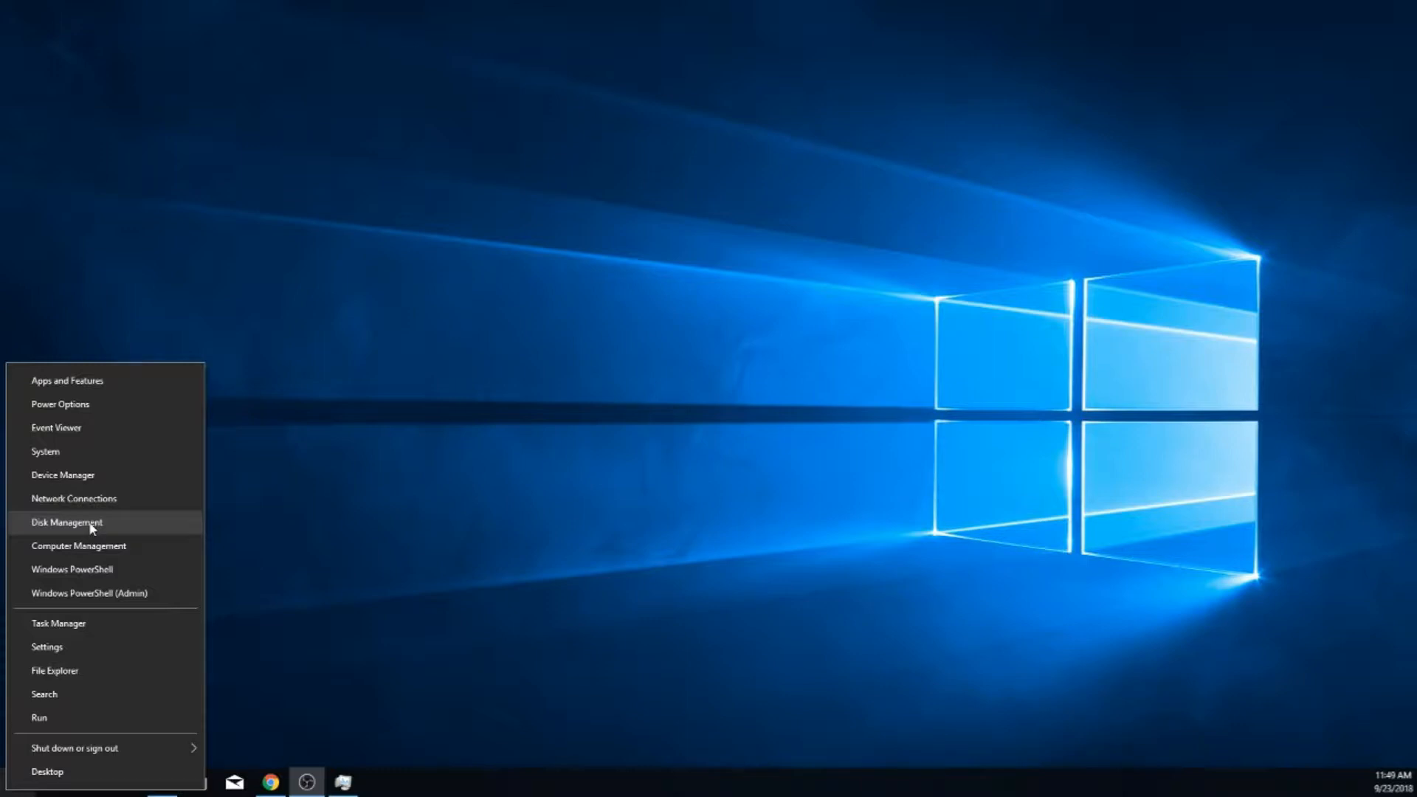
Open Disk Management, initialize Disk 3 with the GPT partition style, and enlarge the window to show all disks
click(90, 524)
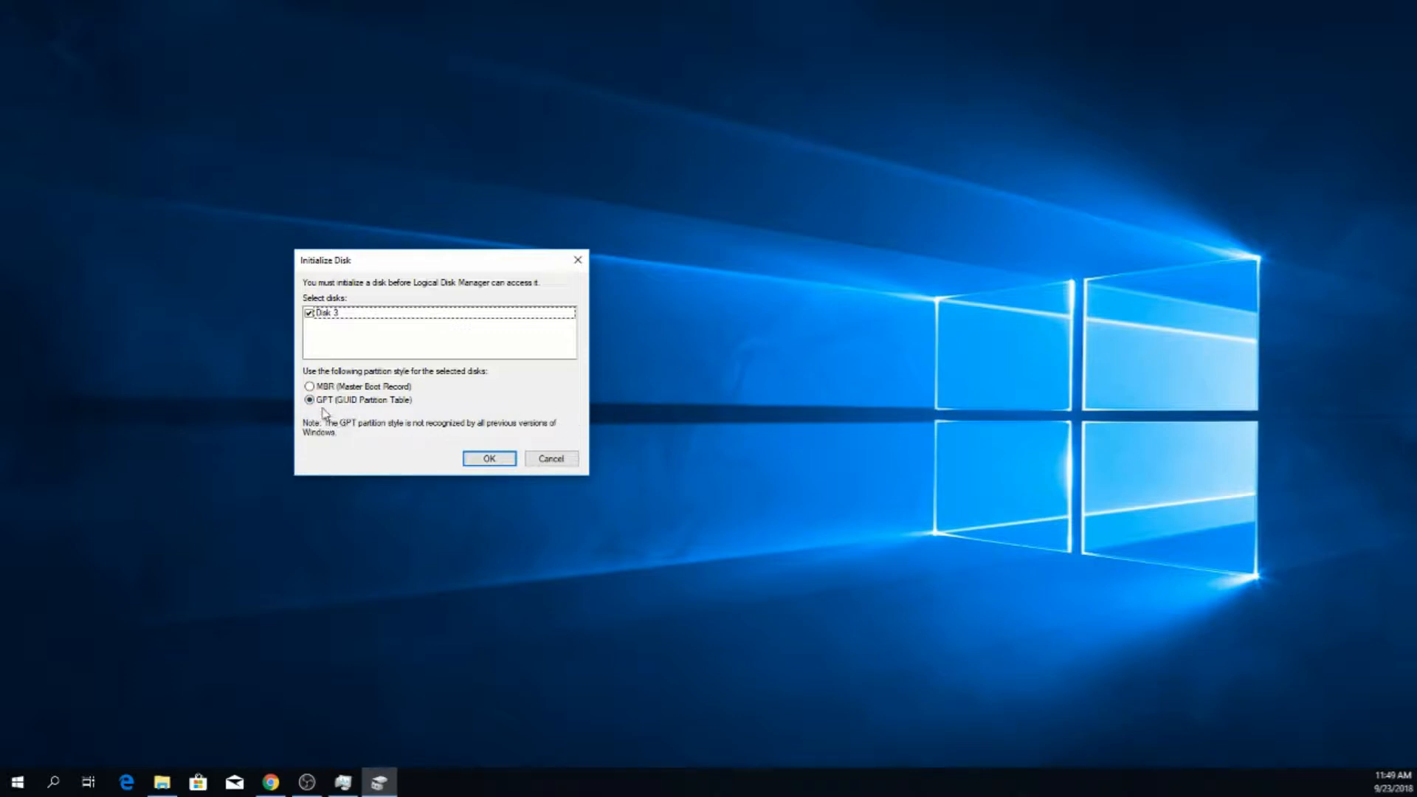
click(487, 459)
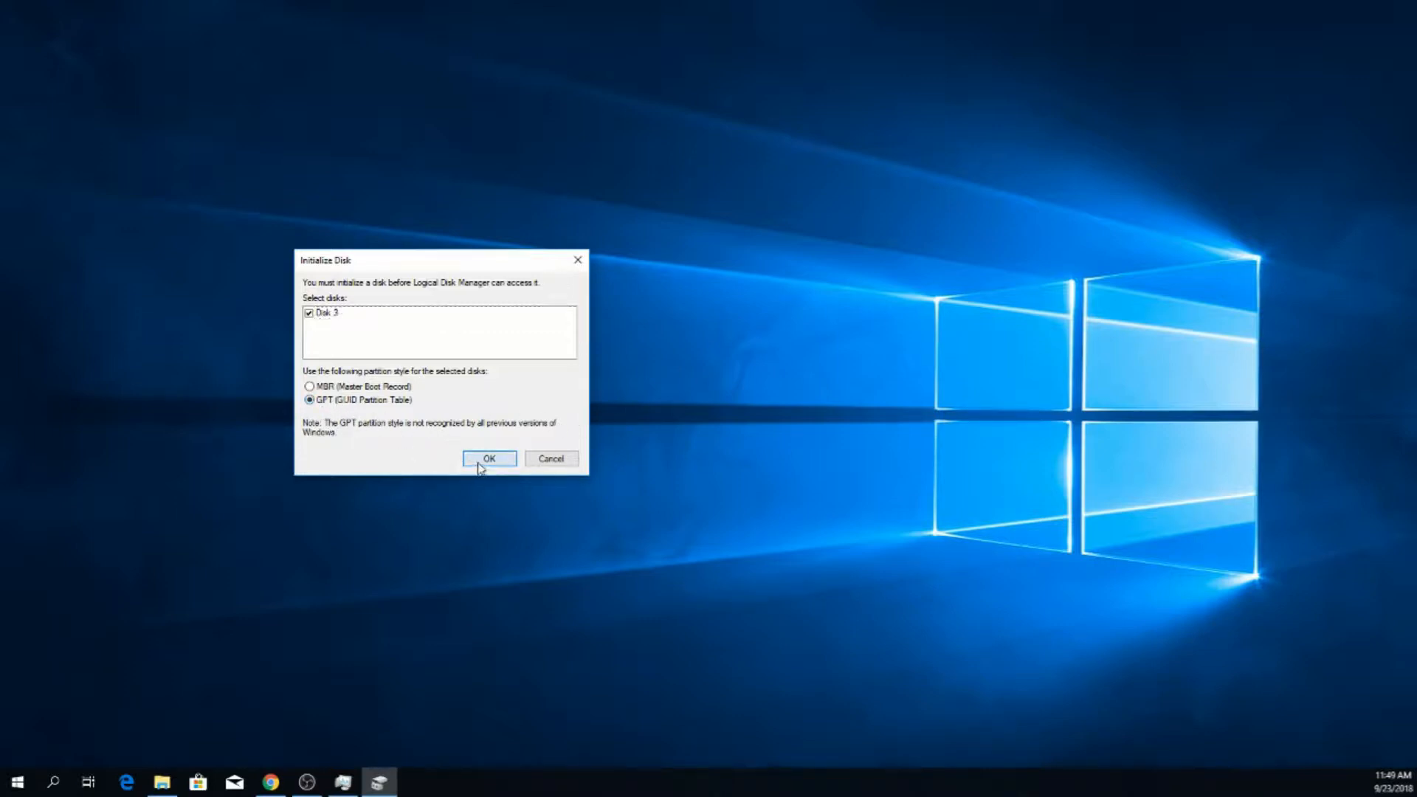
drag(639, 145, 522, 123)
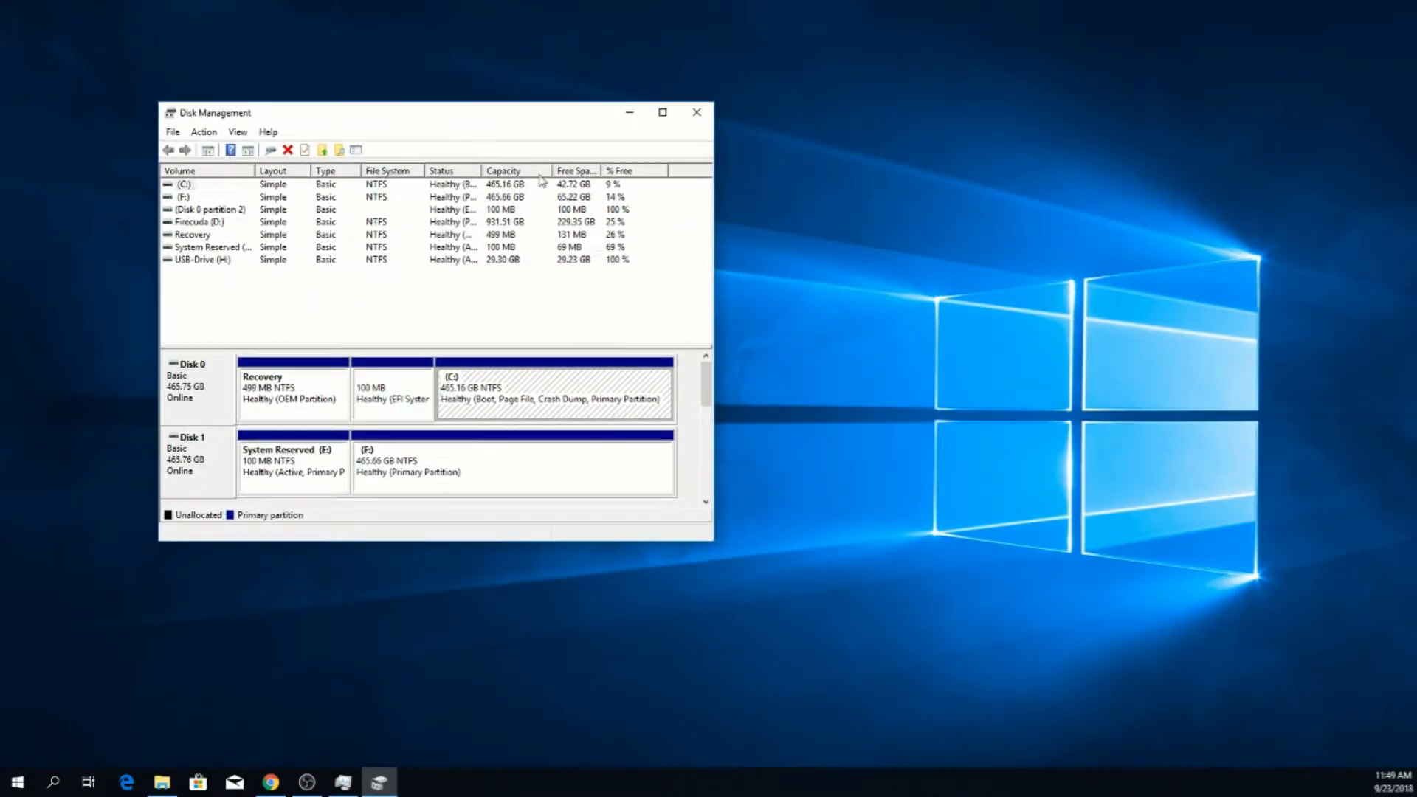
drag(714, 546, 1404, 764)
drag(675, 110, 628, 40)
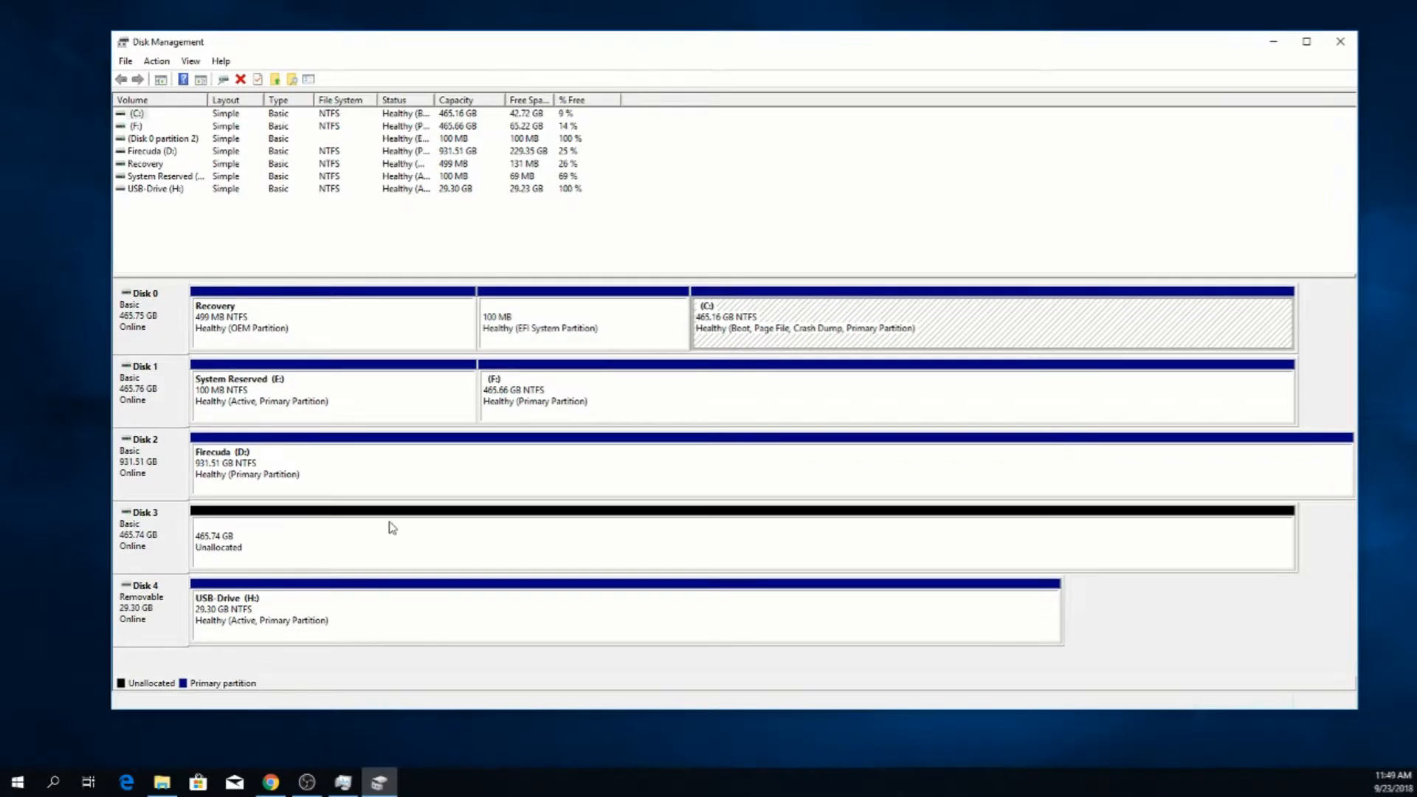
Start a new simple volume on Disk 3's unallocated space, using the full 476920 MB and drive letter G
right_click(244, 546)
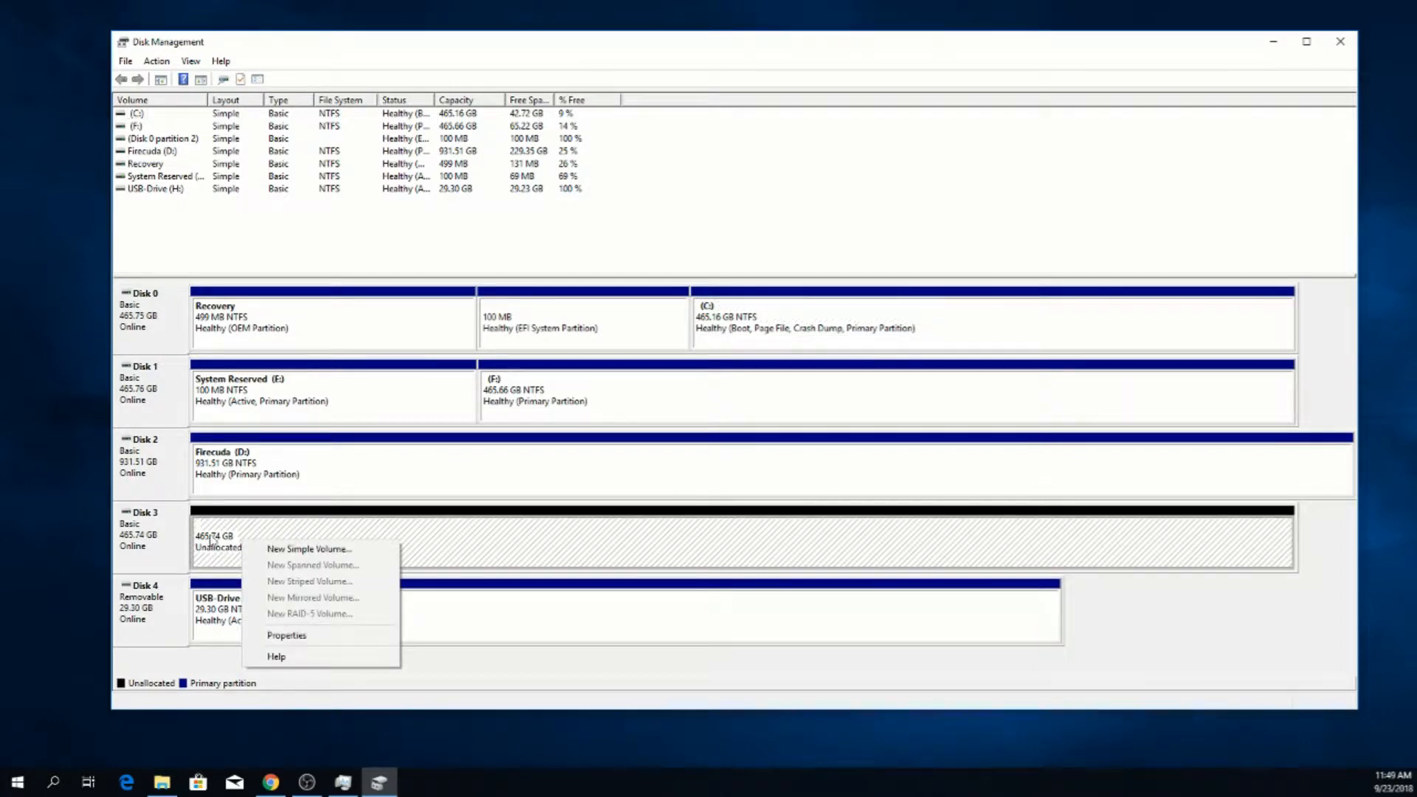
click(309, 549)
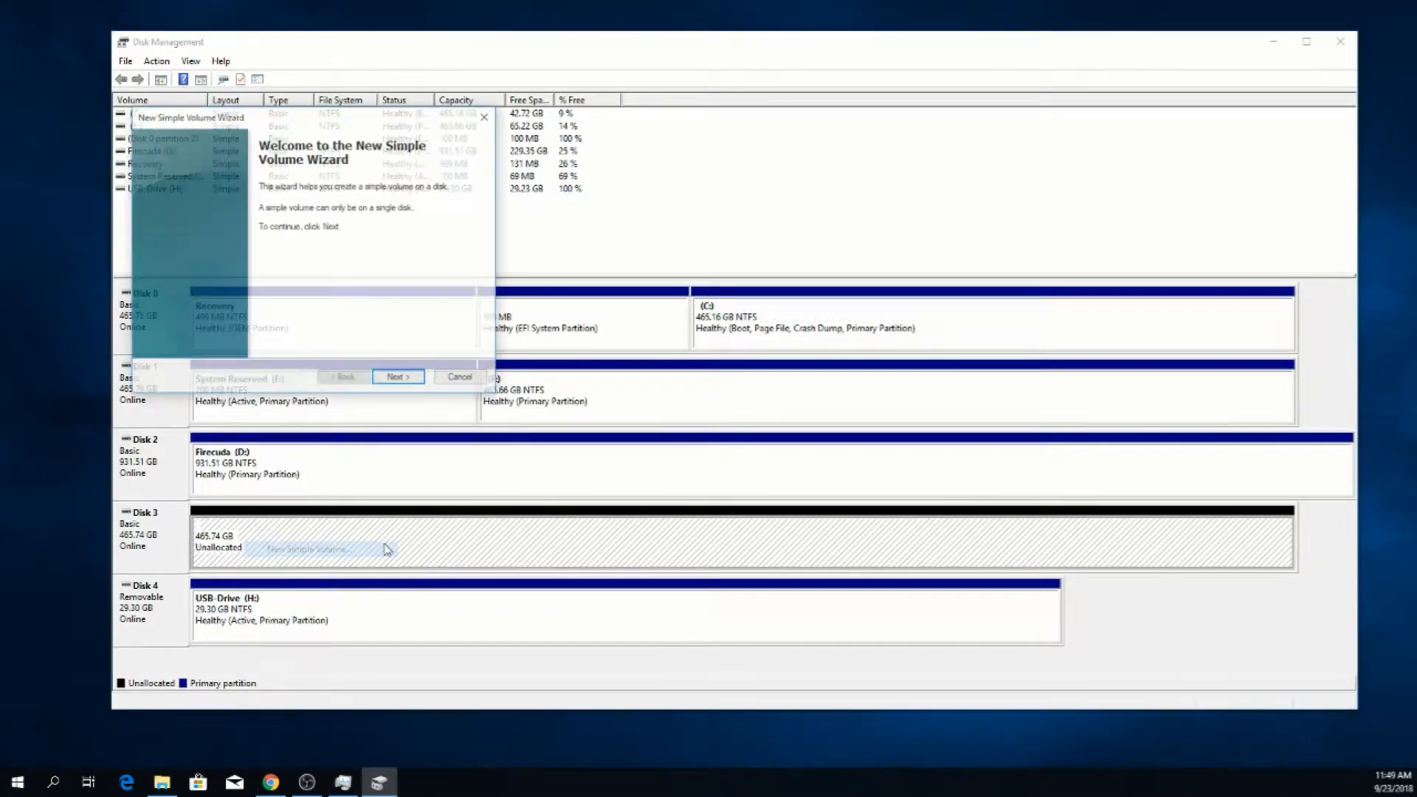
click(405, 379)
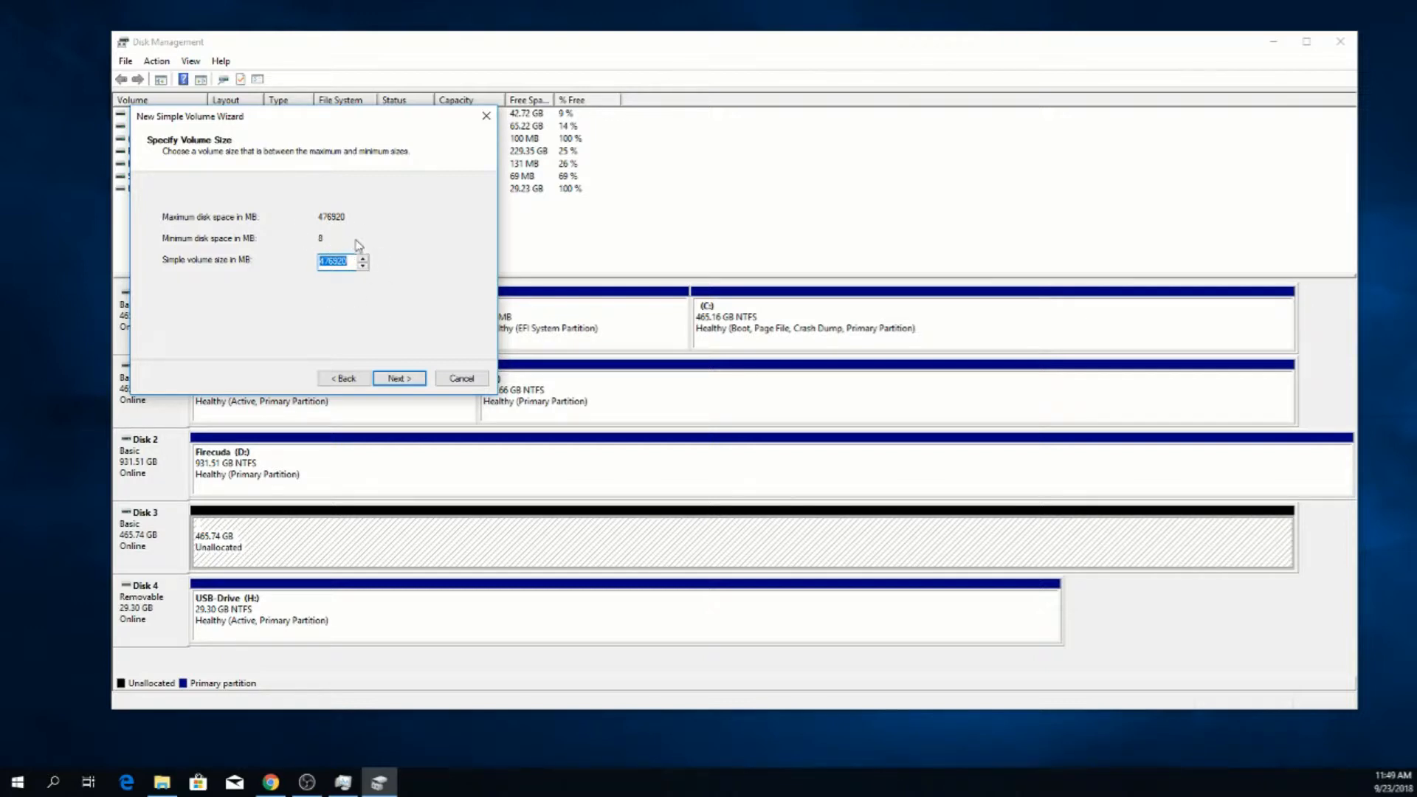
click(399, 380)
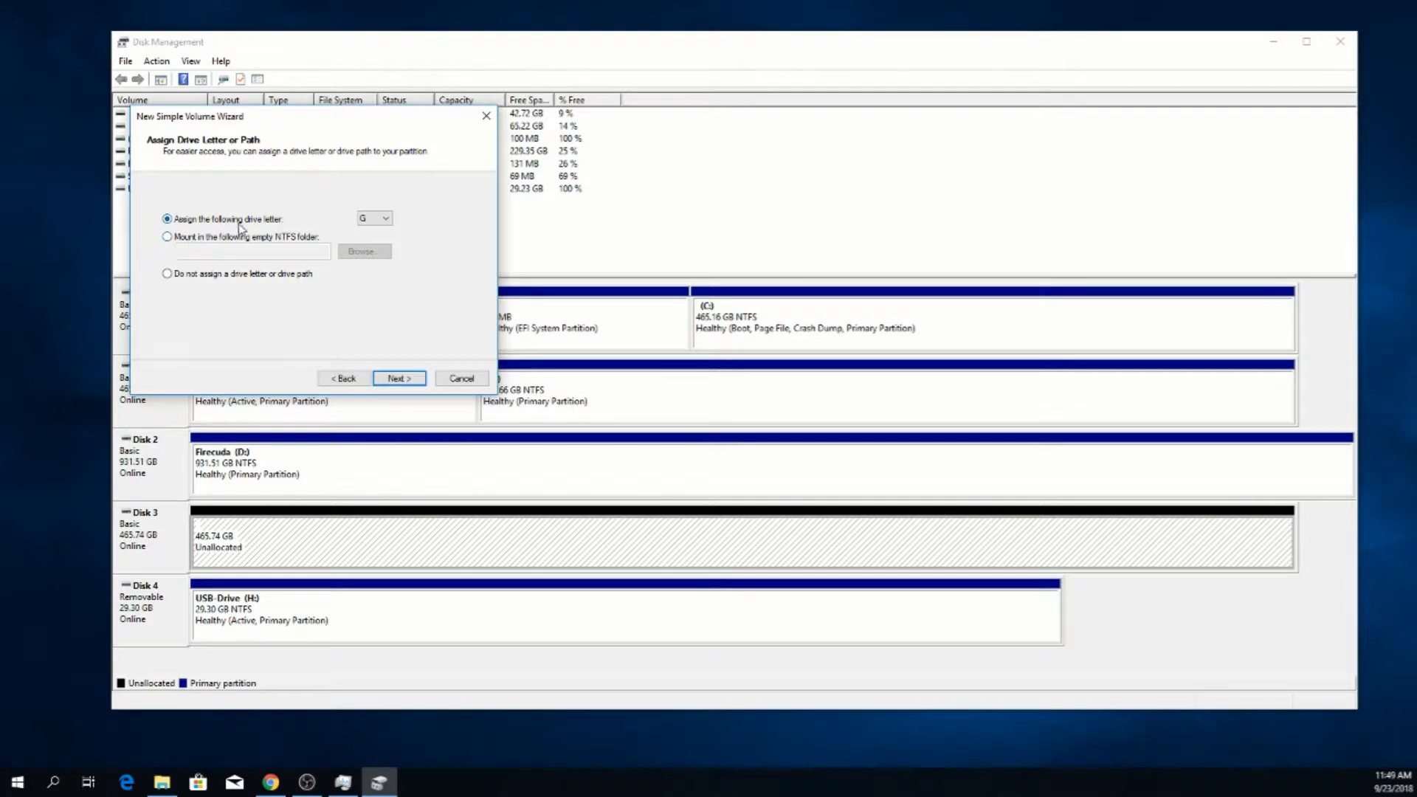
click(384, 218)
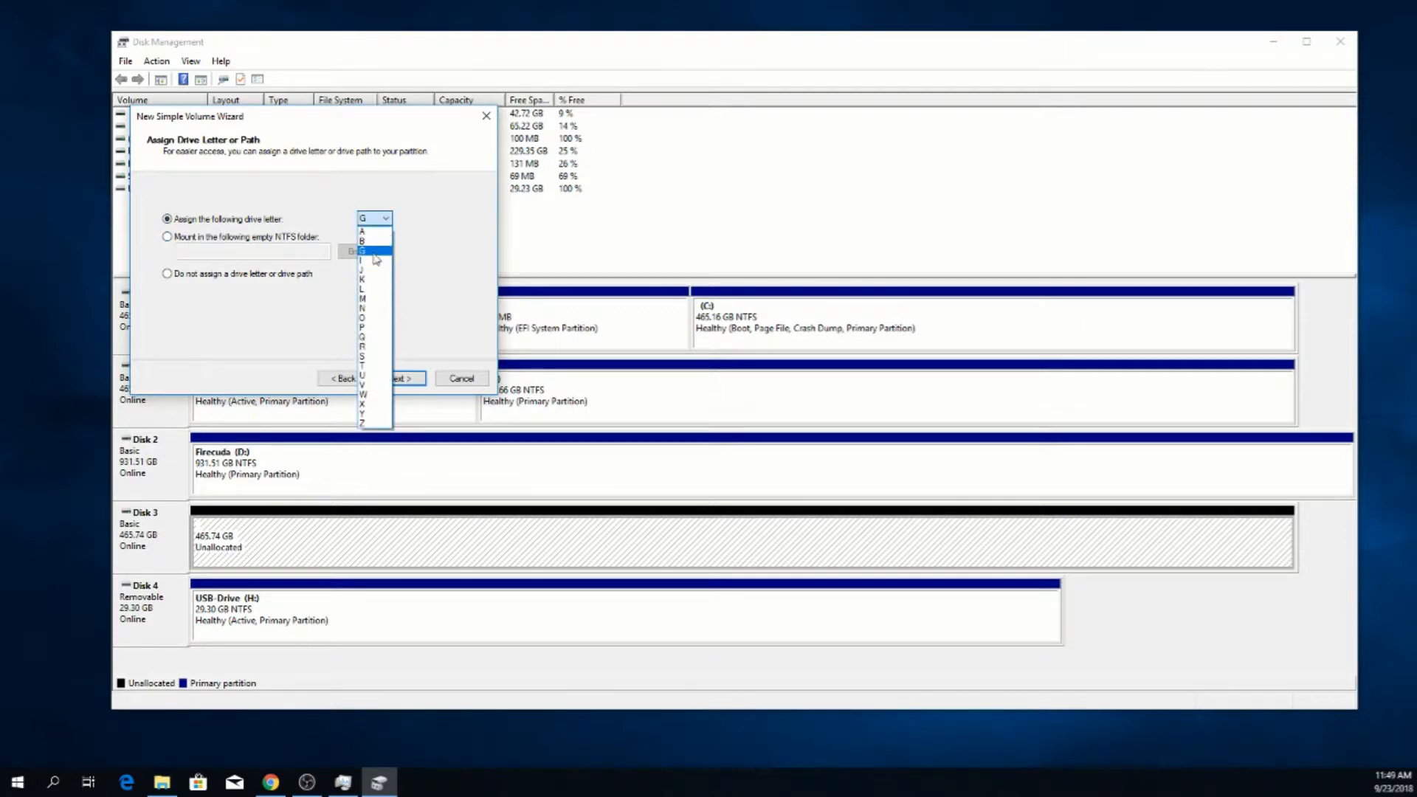
click(373, 229)
click(396, 379)
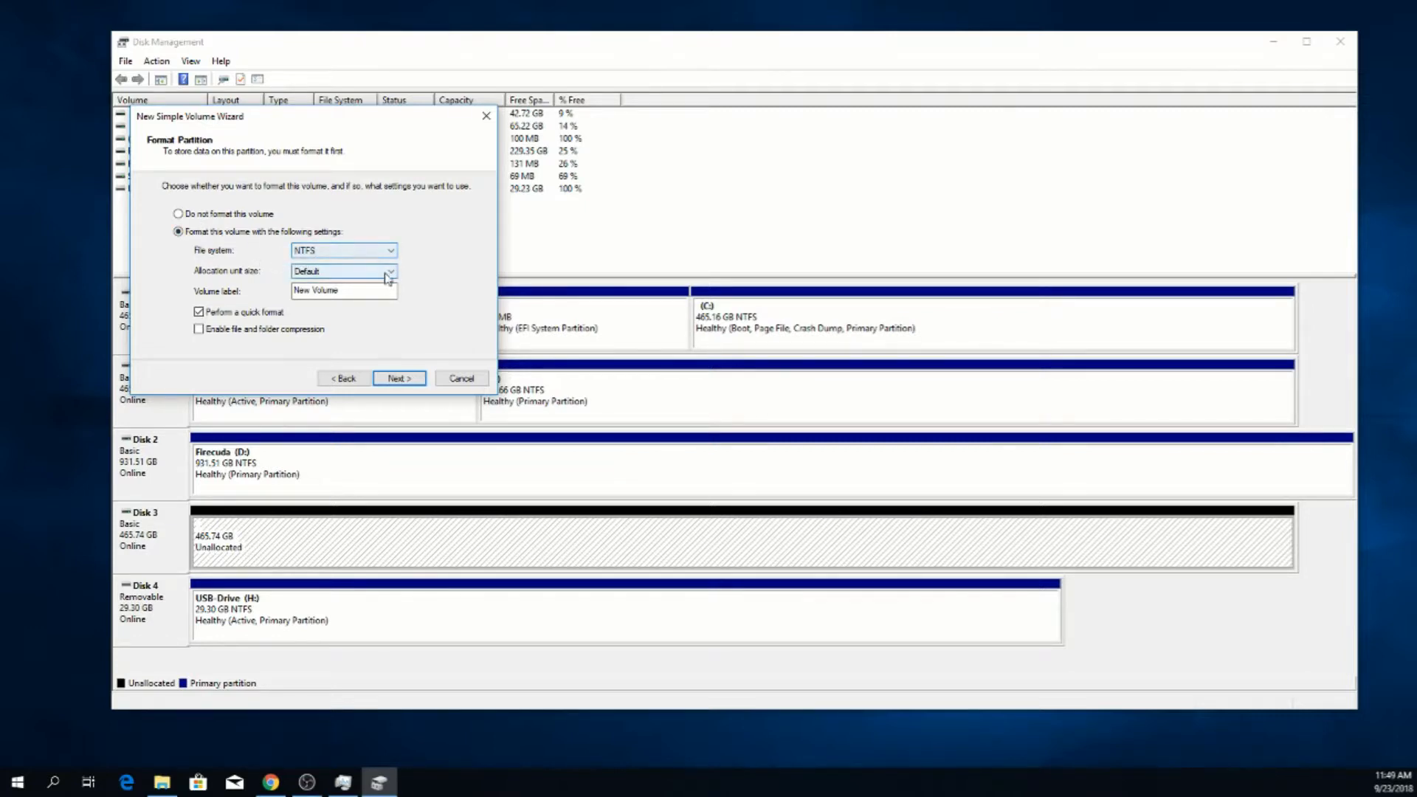
Create the volume with a quick NTFS format, the default allocation unit size and the label New Volume
click(360, 292)
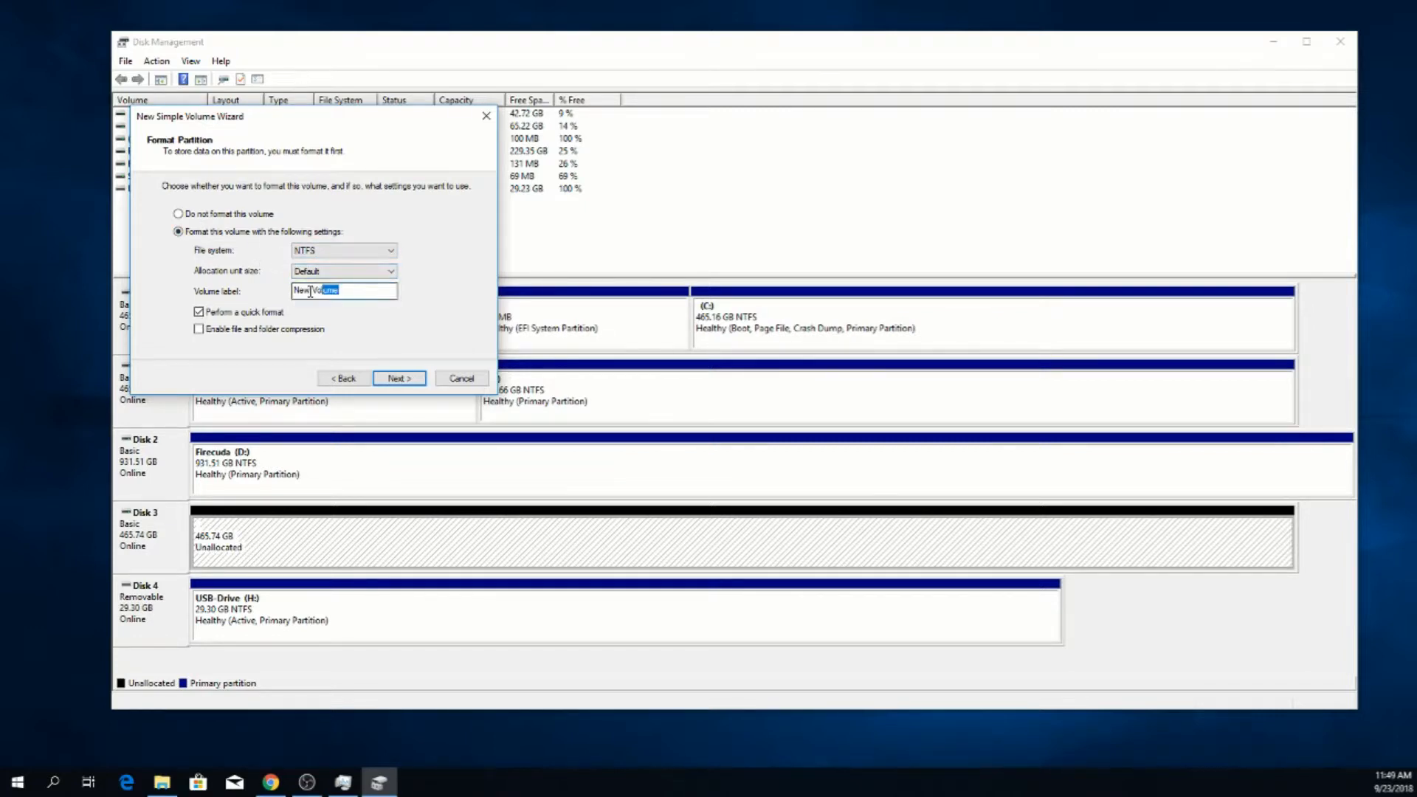
key(ctrl+a)
click(365, 250)
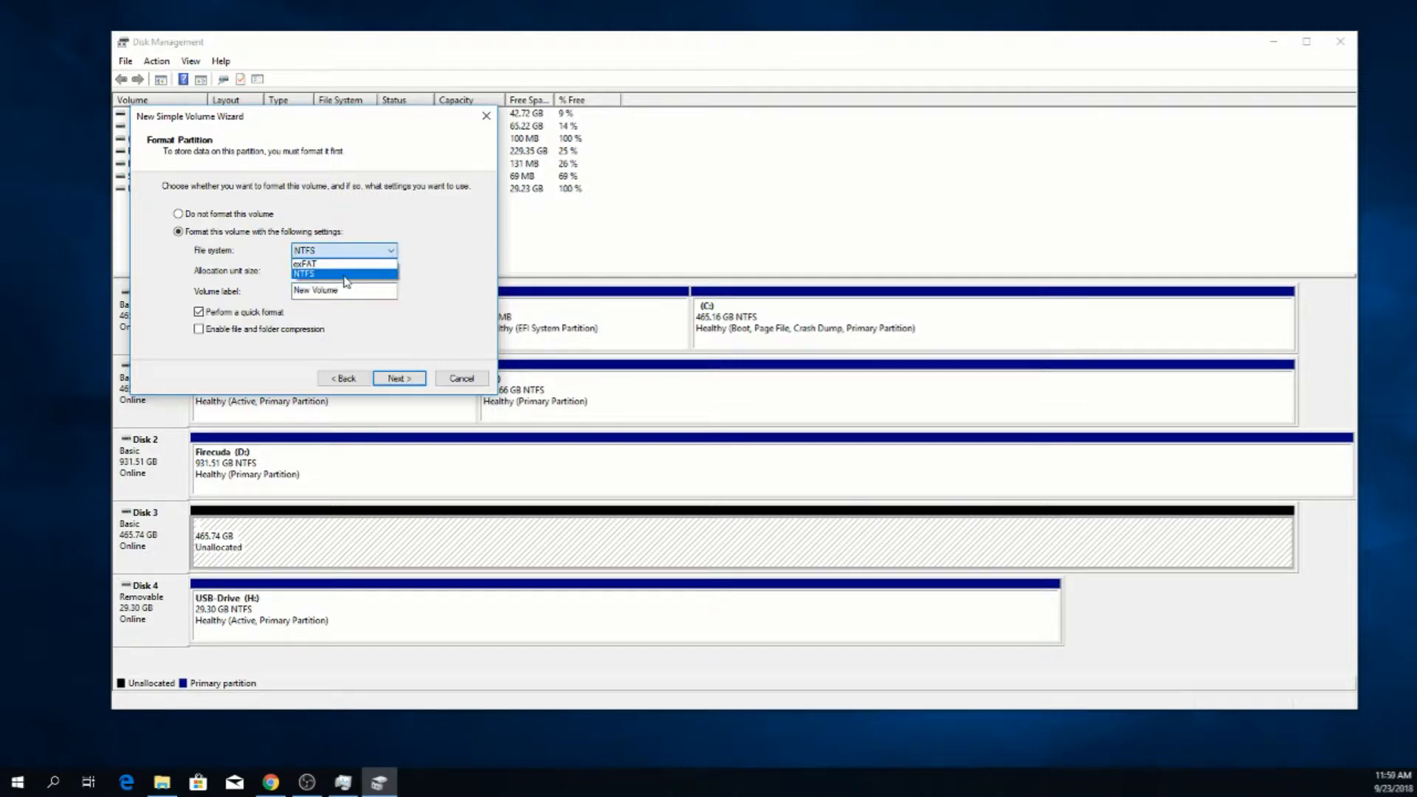
click(346, 275)
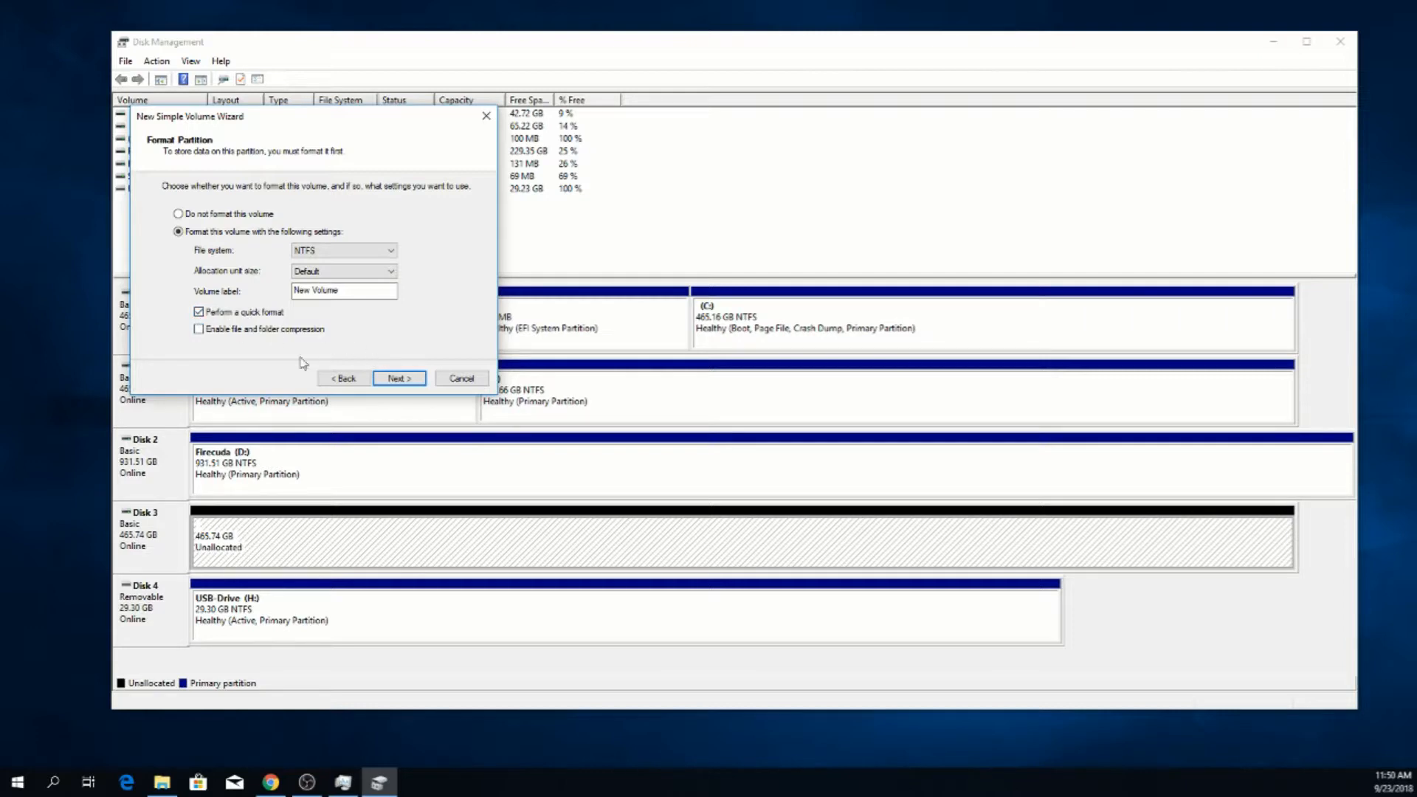
click(402, 379)
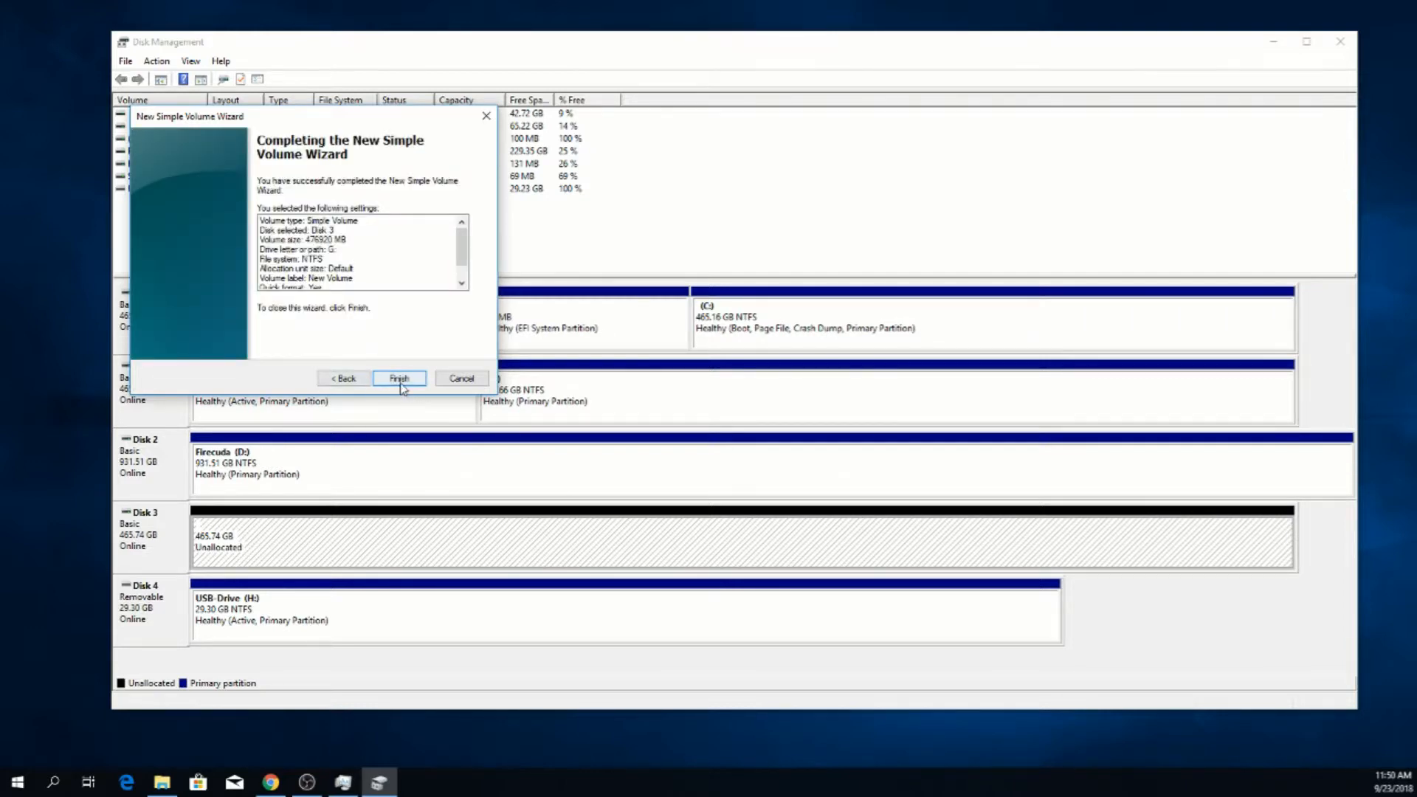
click(402, 378)
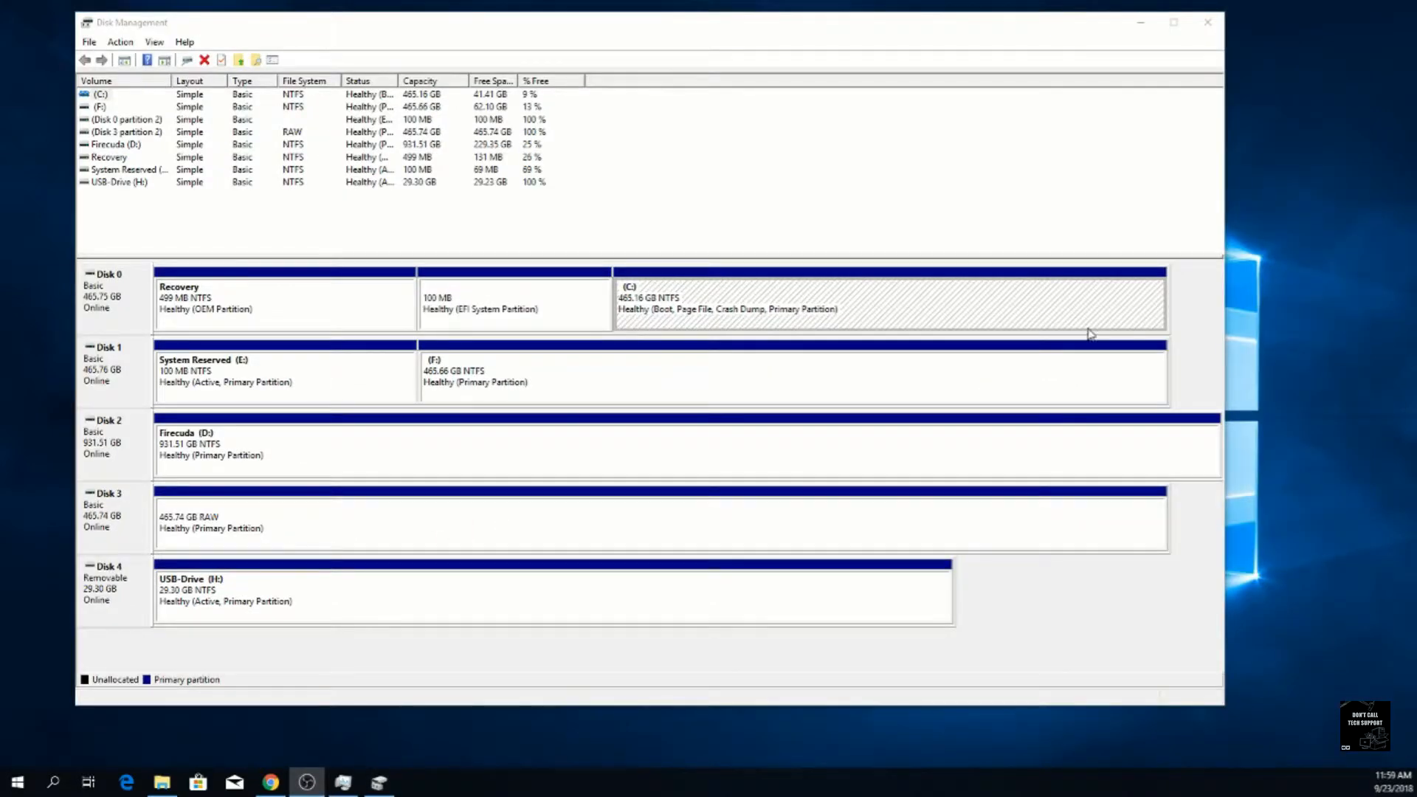
Delete the 465.74 GB RAW volume on Disk 3 and close Disk Management
click(372, 525)
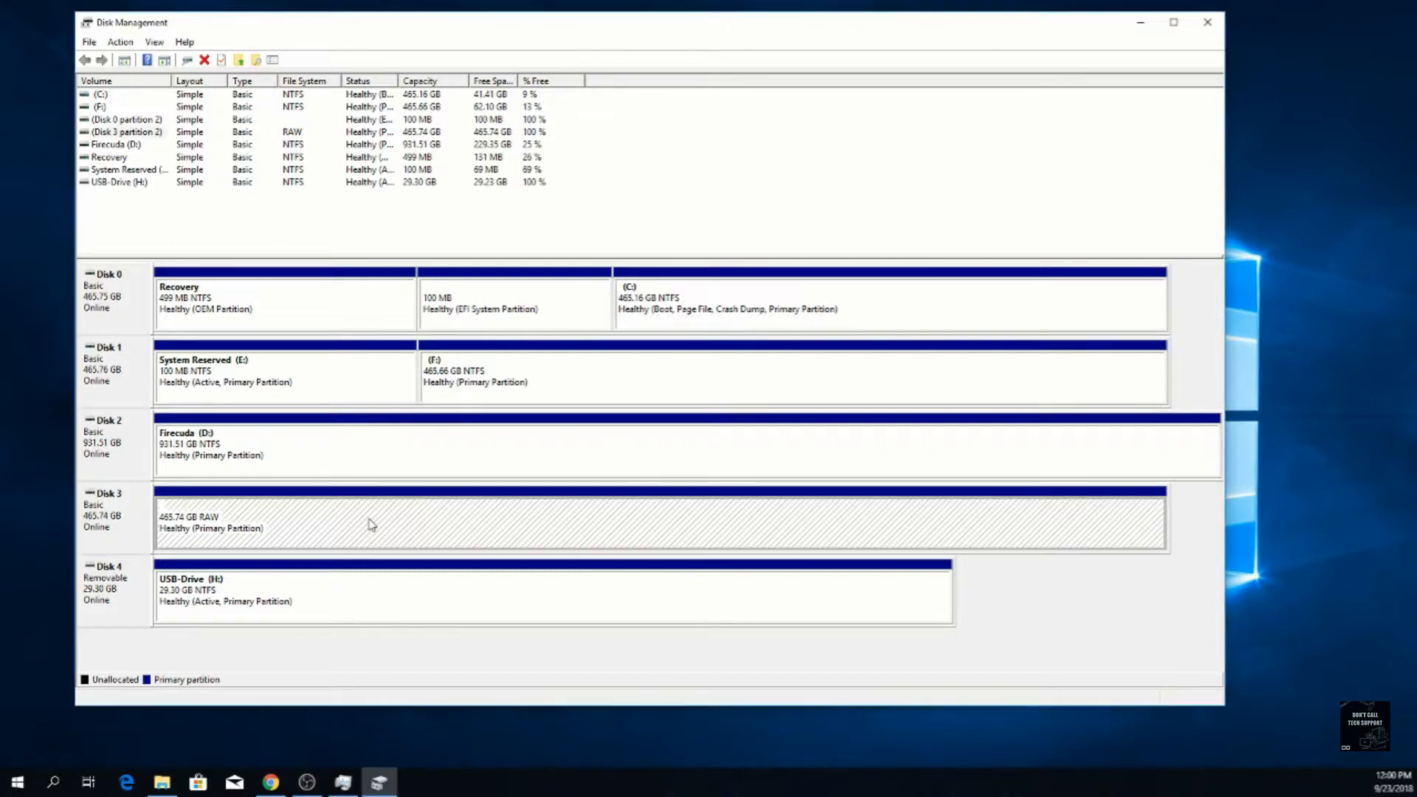
right_click(371, 524)
click(447, 668)
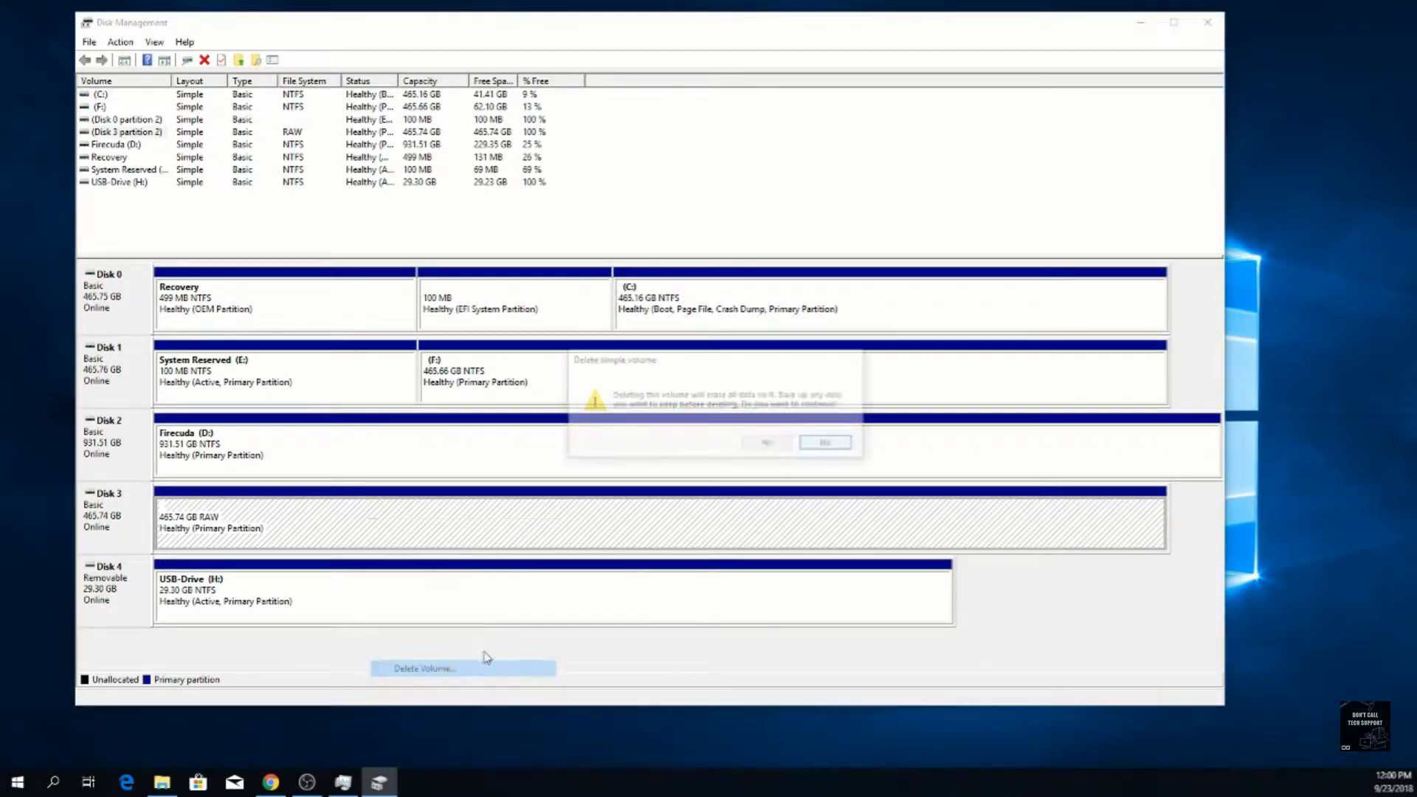
click(756, 442)
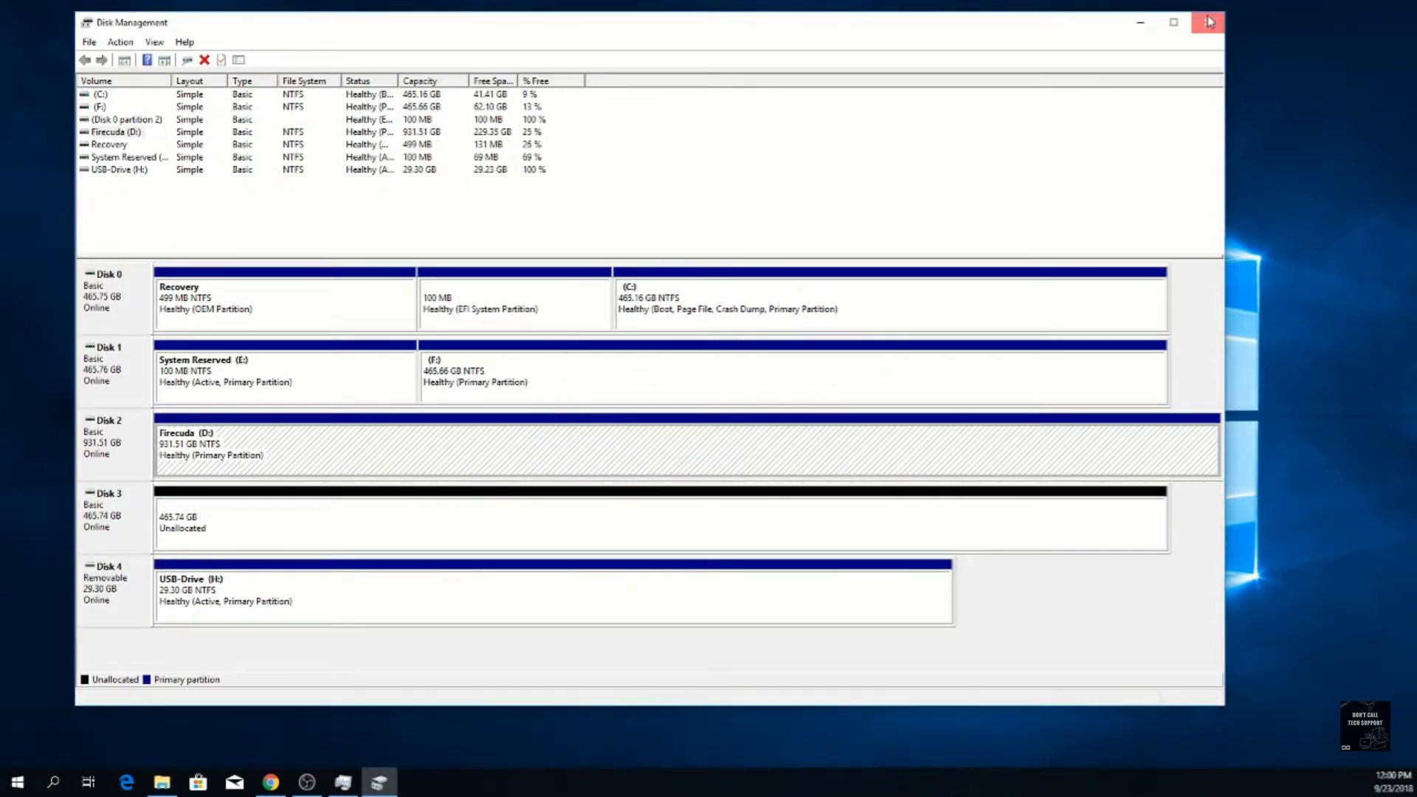
click(1210, 22)
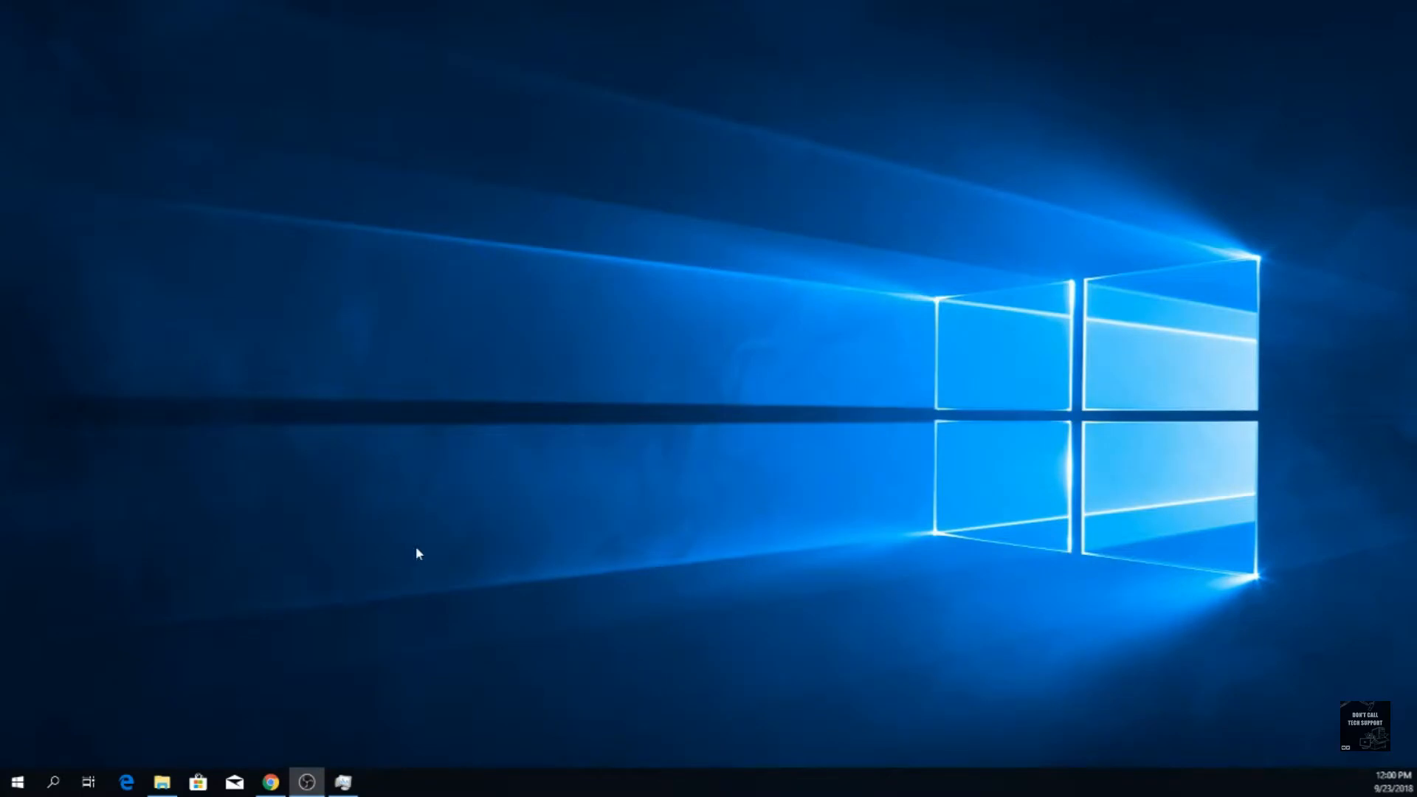
click(57, 784)
text(cmd)
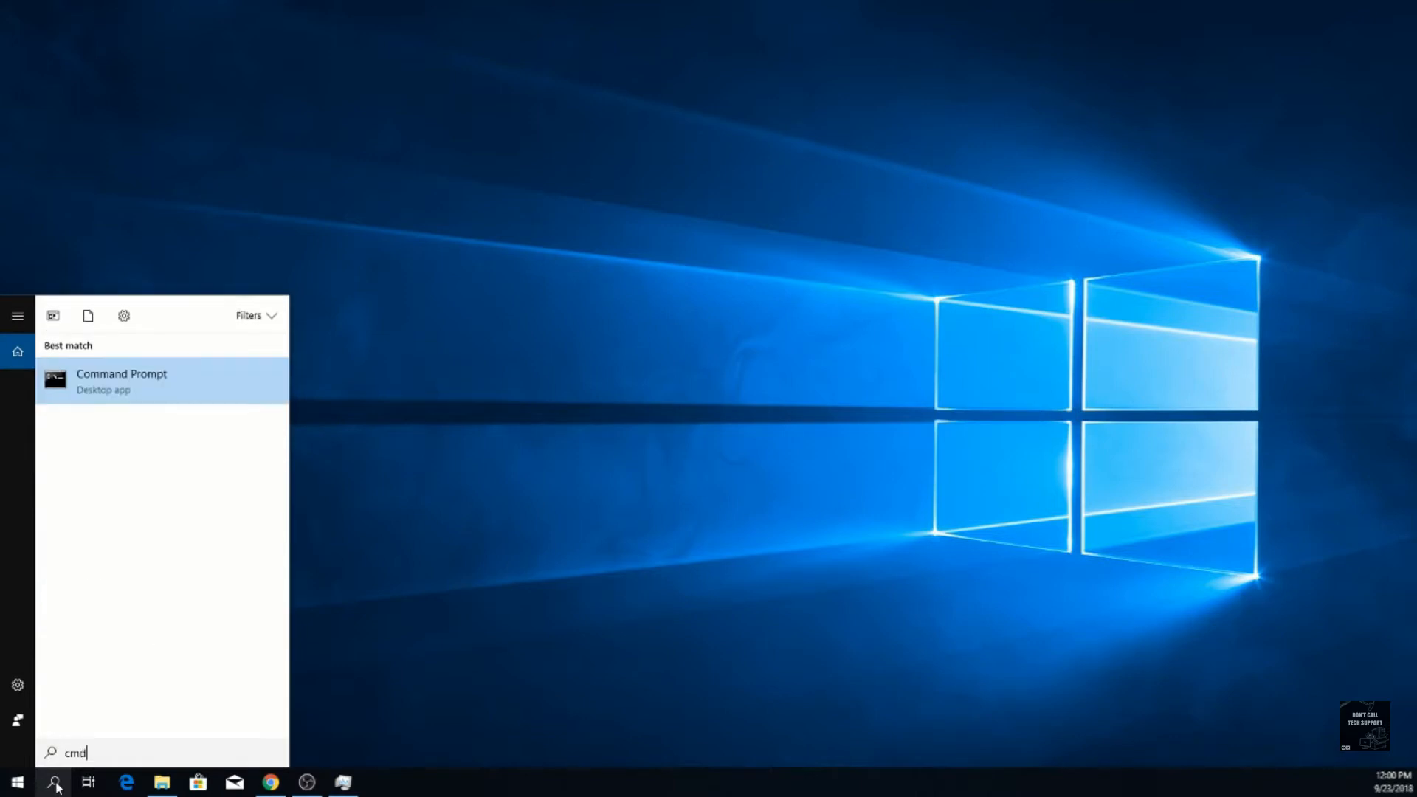
right_click(151, 384)
click(376, 484)
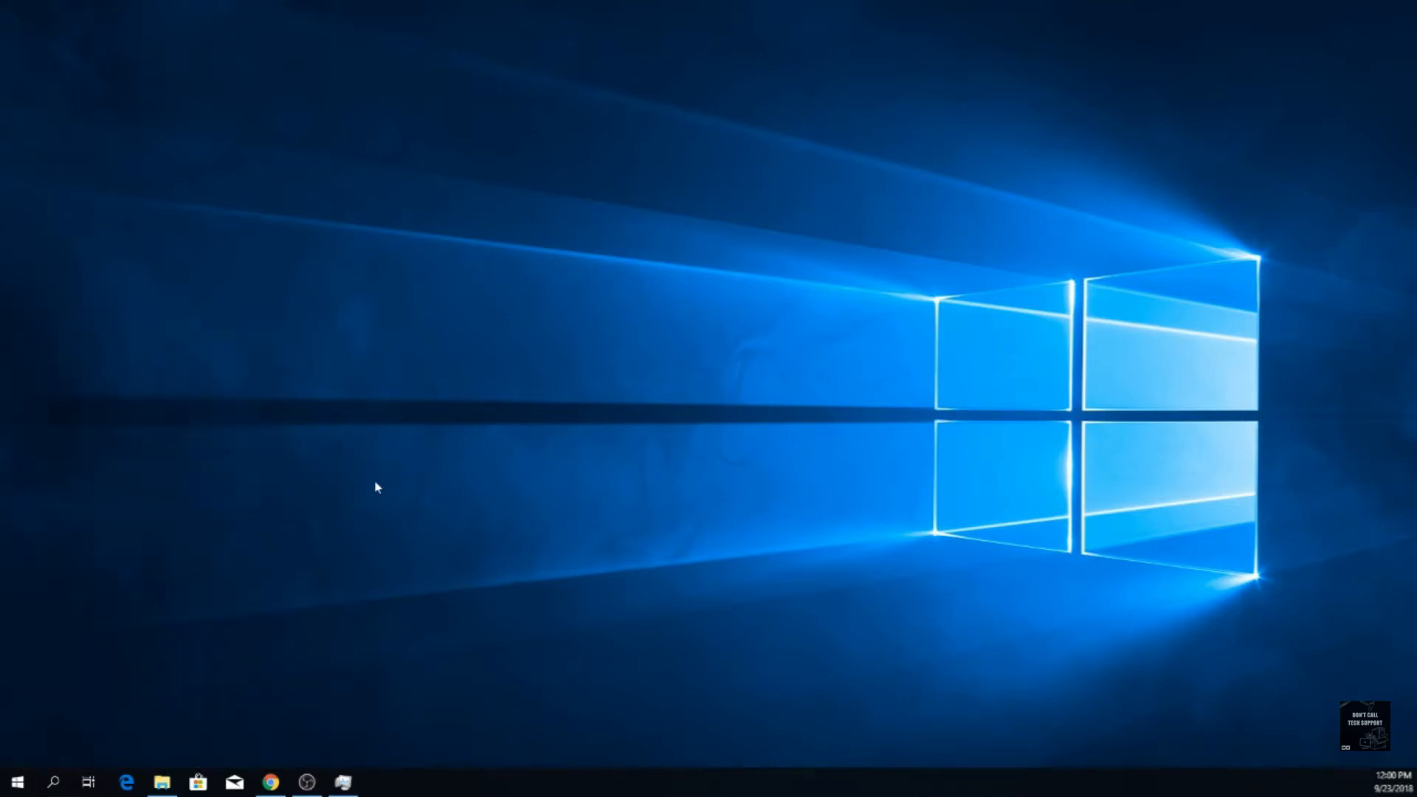
Open Windows PowerShell as administrator, enlarge its window and start diskpart
right_click(17, 782)
click(106, 594)
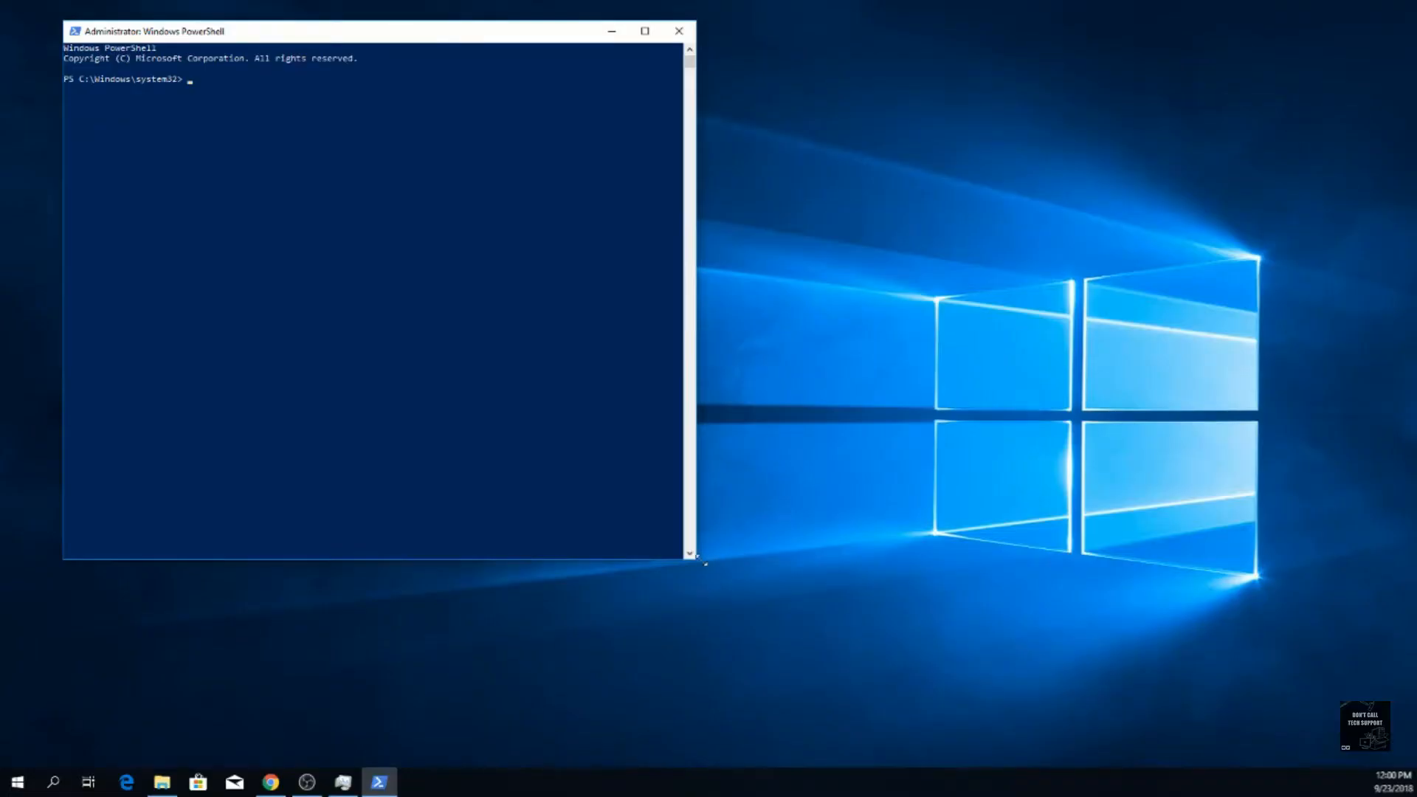
drag(699, 561, 1263, 625)
text(diskpart)
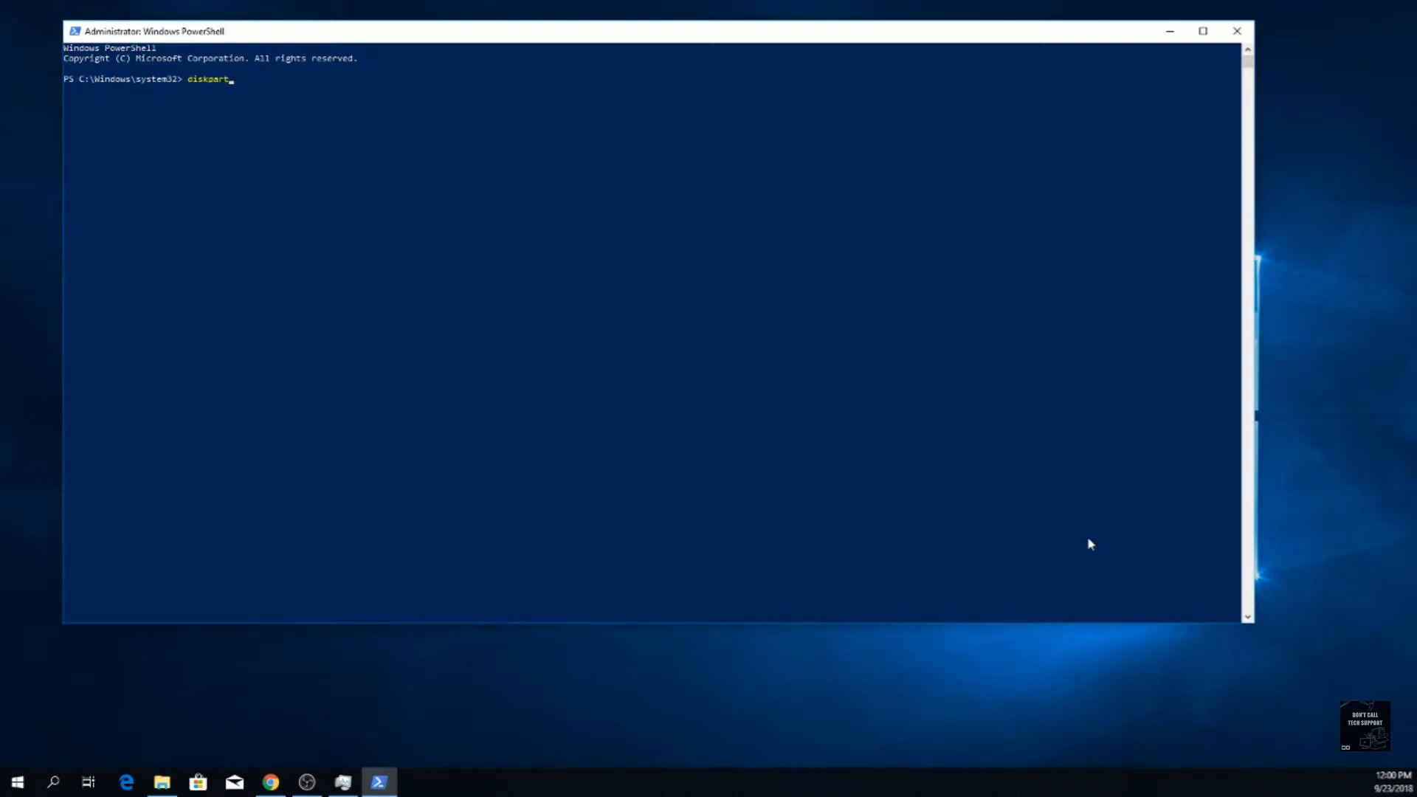
key(Return)
List the disks in DiskPart, select disk 3, and list the disks again to check the selection
text(list disk)
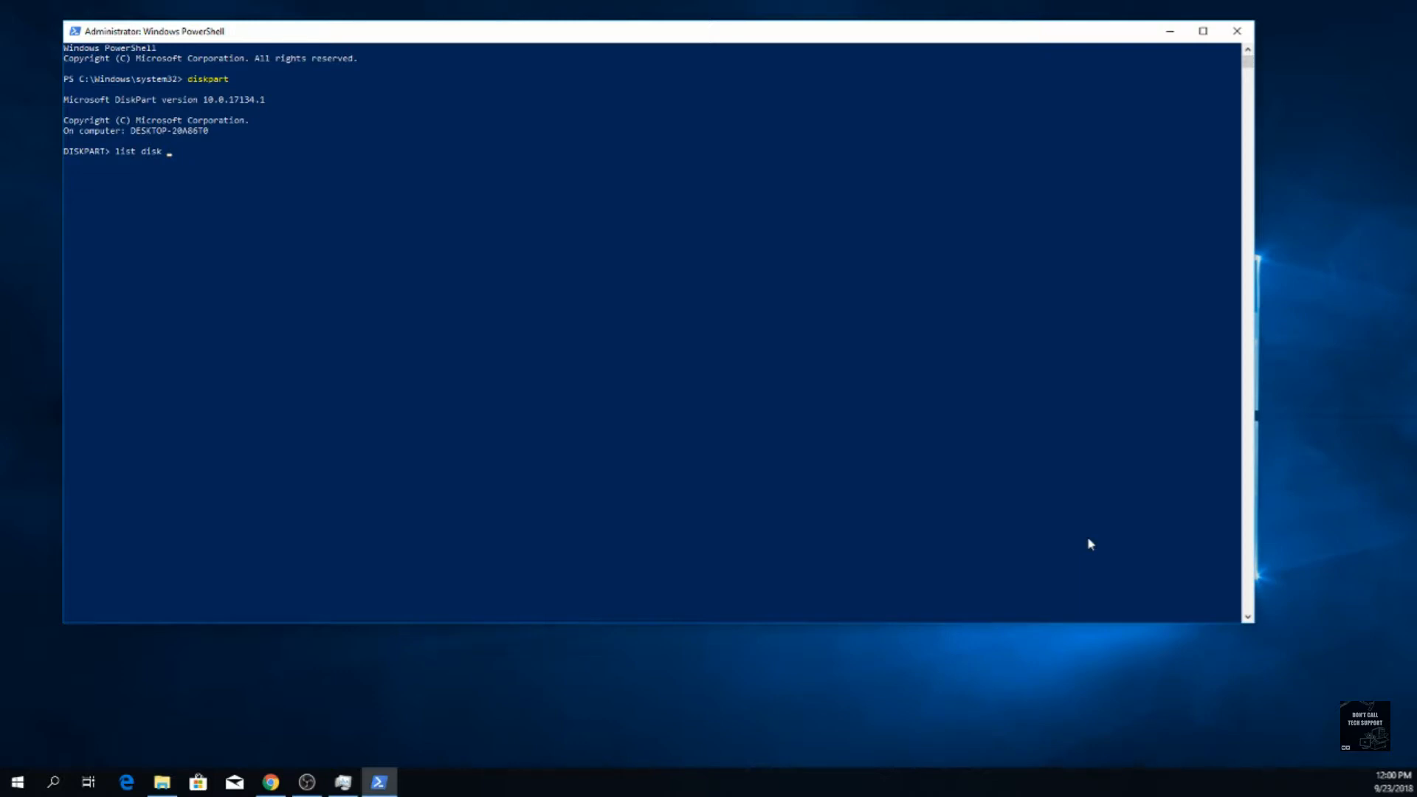
key(Return)
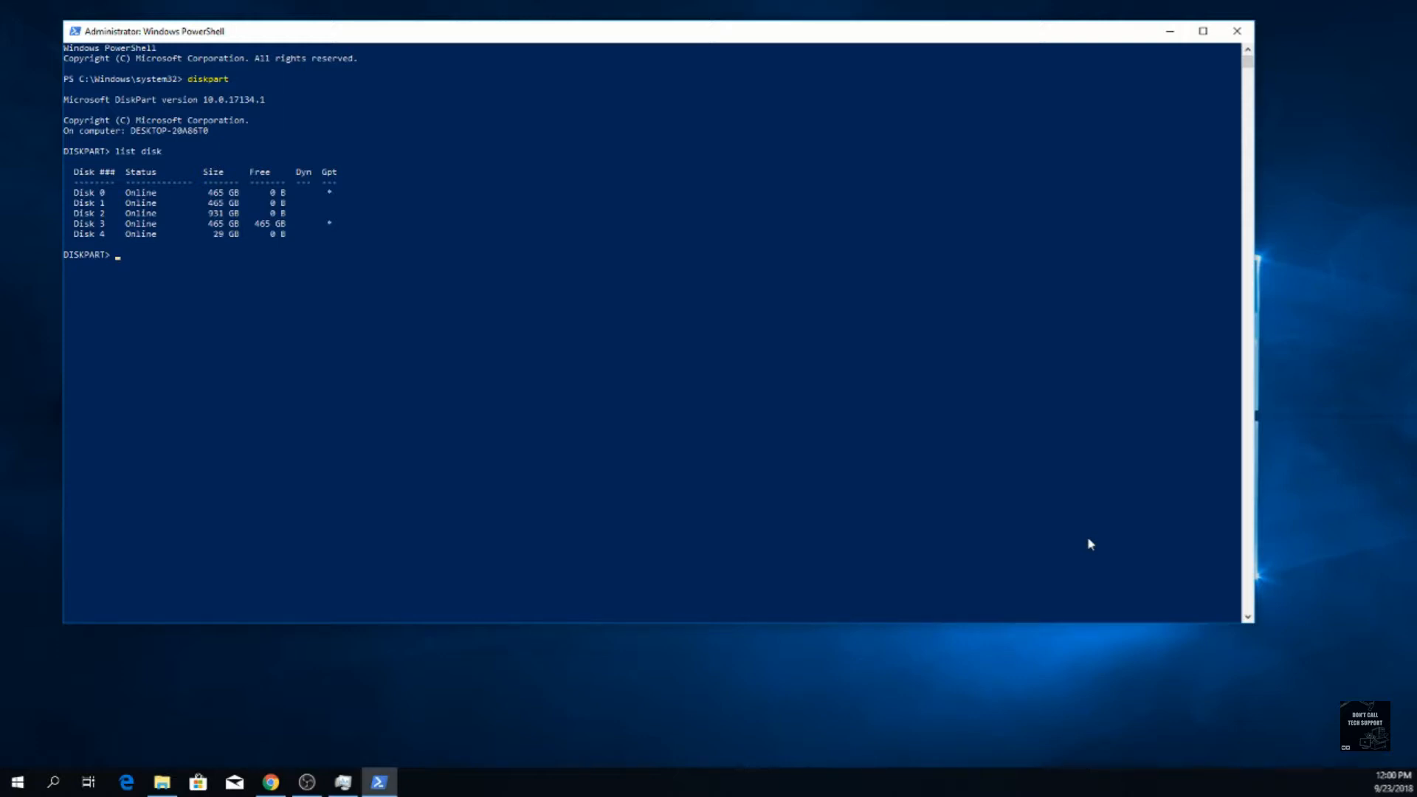
text(slect)
key(BackSpace)
key(BackSpace)
key(BackSpace)
text(lect disk 3)
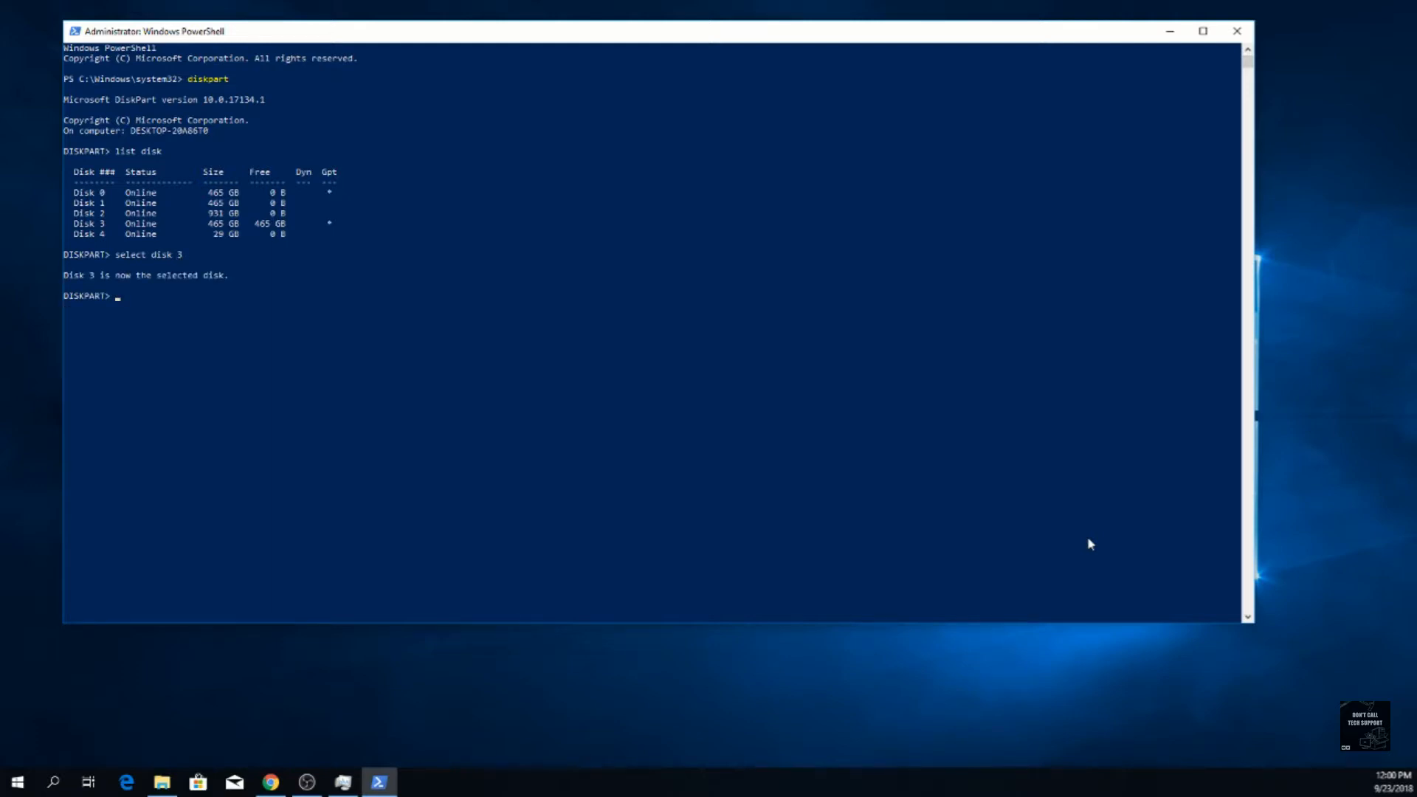
text(list disk)
key(Return)
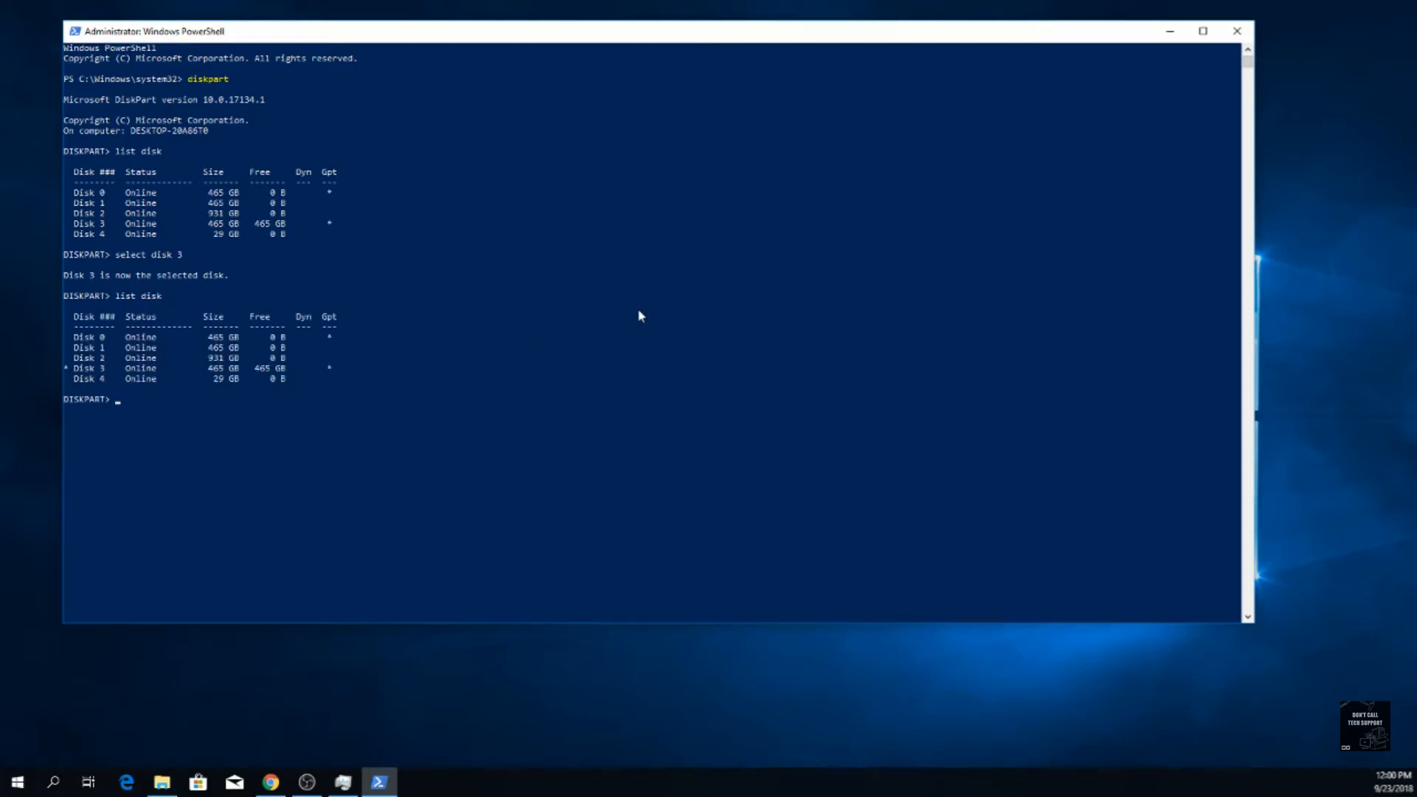
Clean the selected disk and convert it to GPT
text(clean)
key(Return)
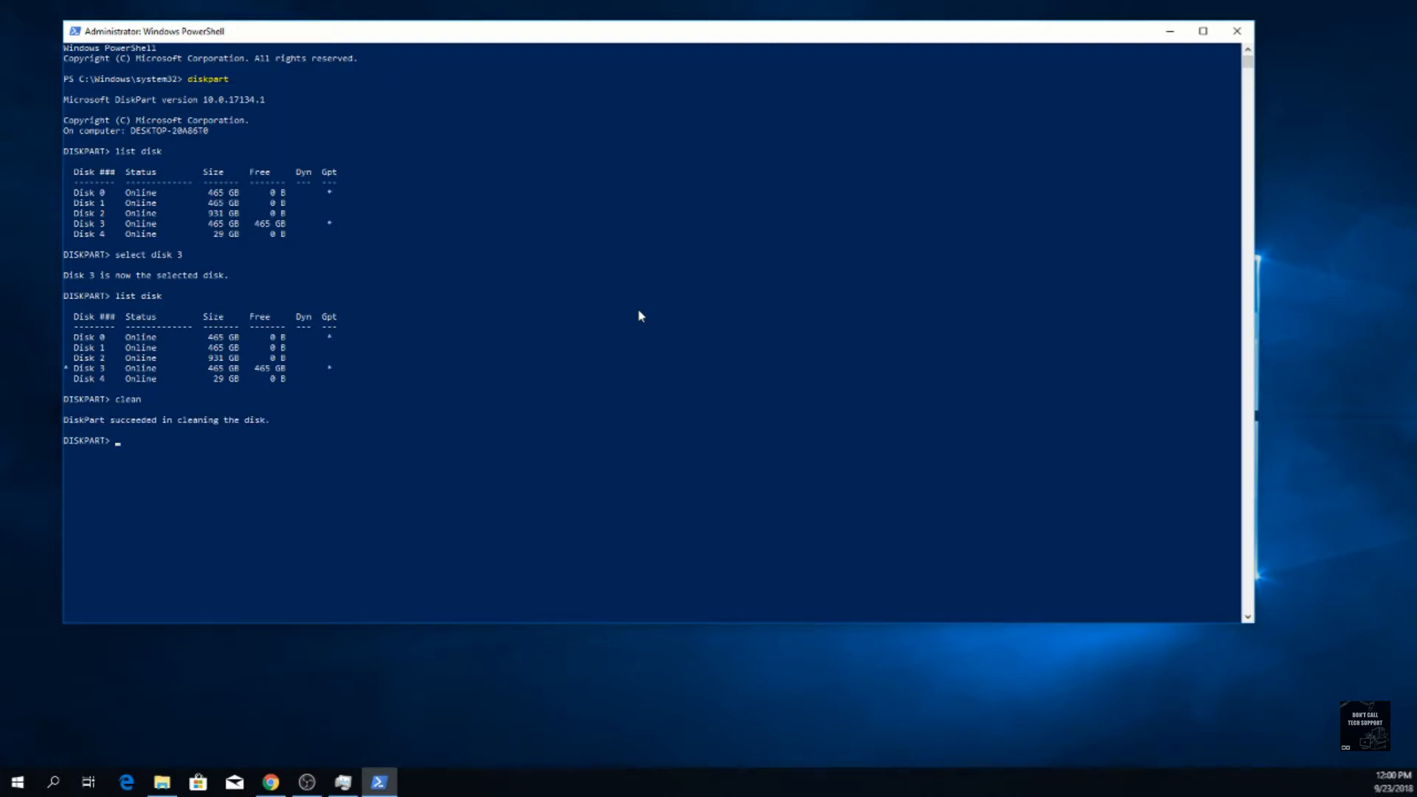
text(convert gpt)
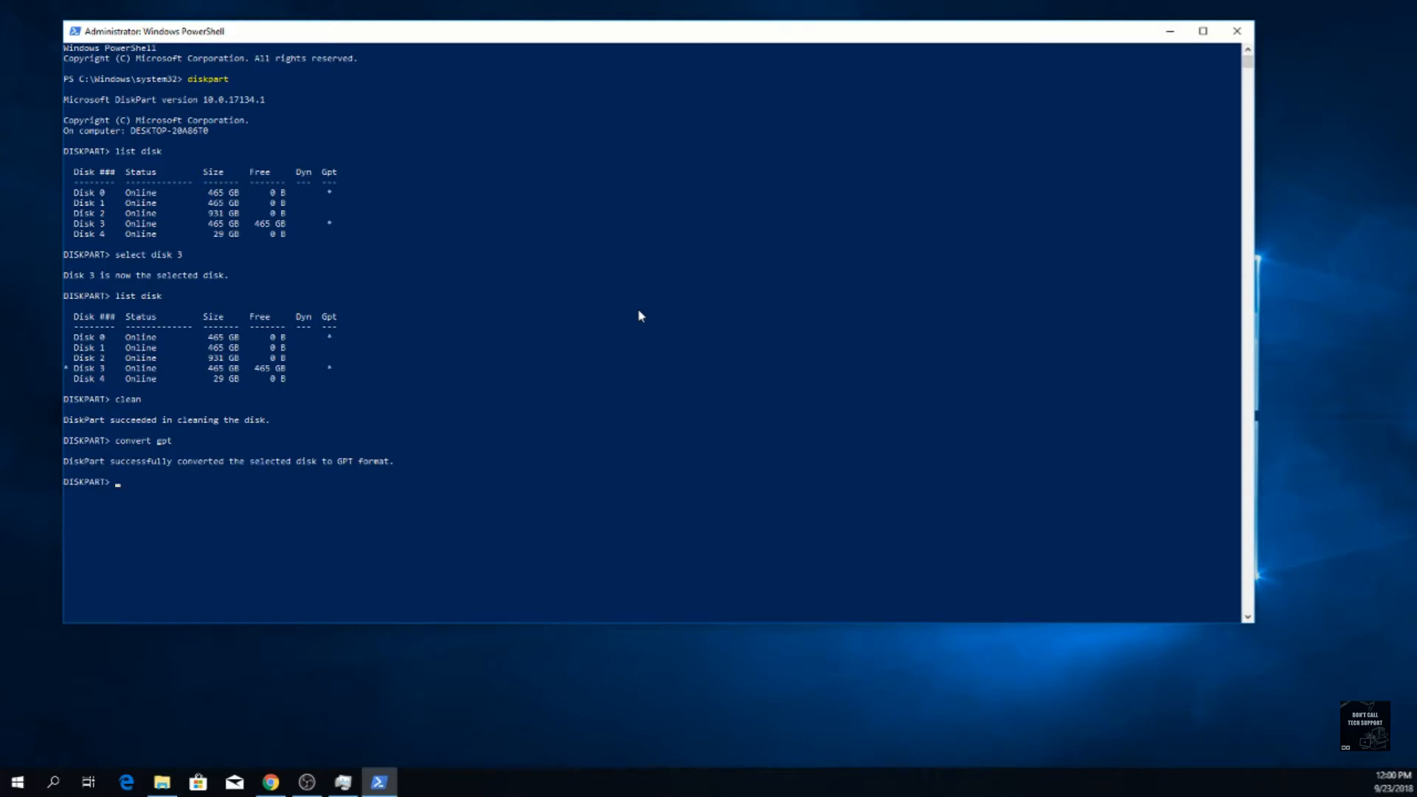
Create a primary partition on the selected disk and list the volumes
text(reate partiton)
key(BackSpace)
key(BackSpace)
text(ion primary)
key(Return)
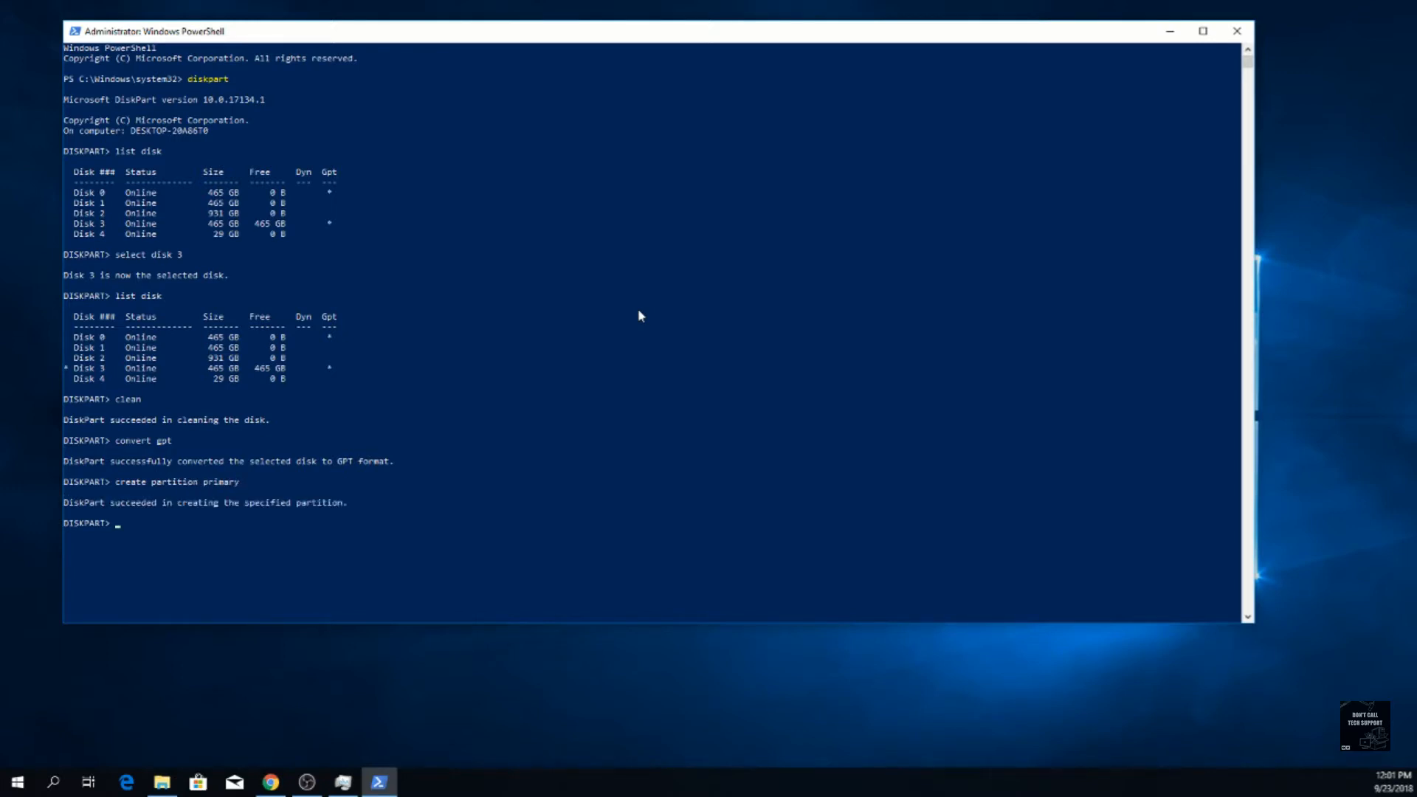
text(list volume)
key(Return)
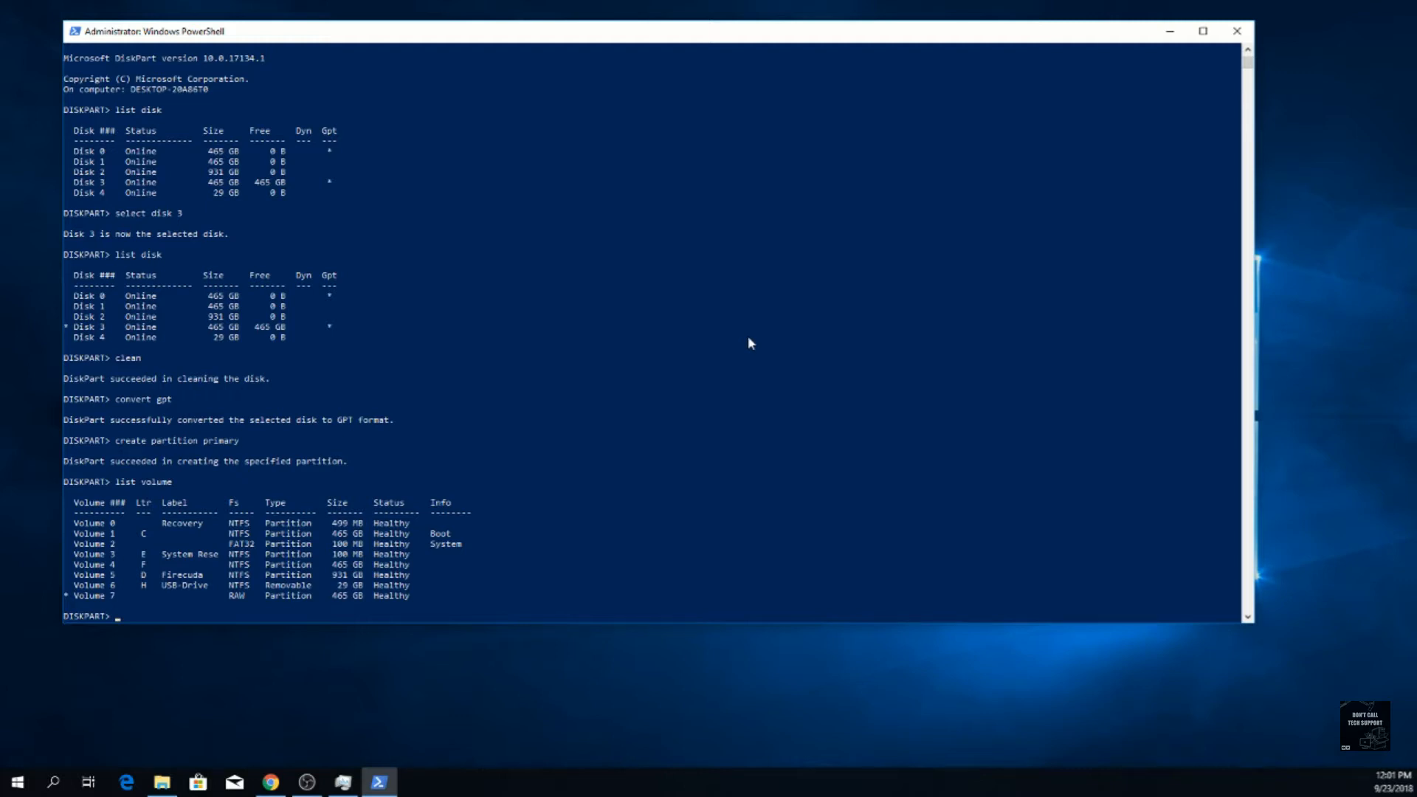
Quick-format the new partition with the NTFS file system and the label test
text(format fs=)
text(NTFS label=test quick)
key(Return)
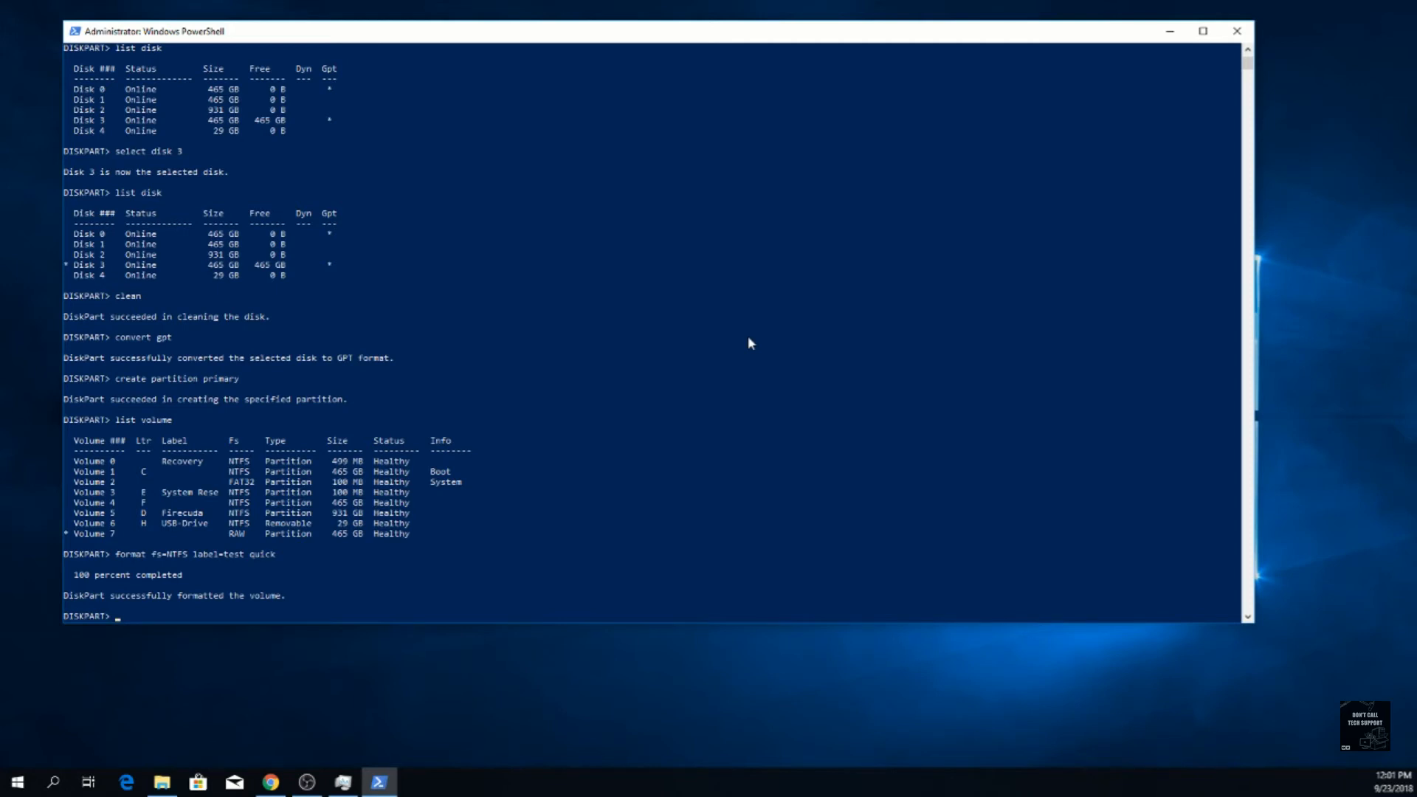
Assign drive letter K to the formatted volume and look for the drive in File Explorer
text(assign letter)
text(K)
key(Return)
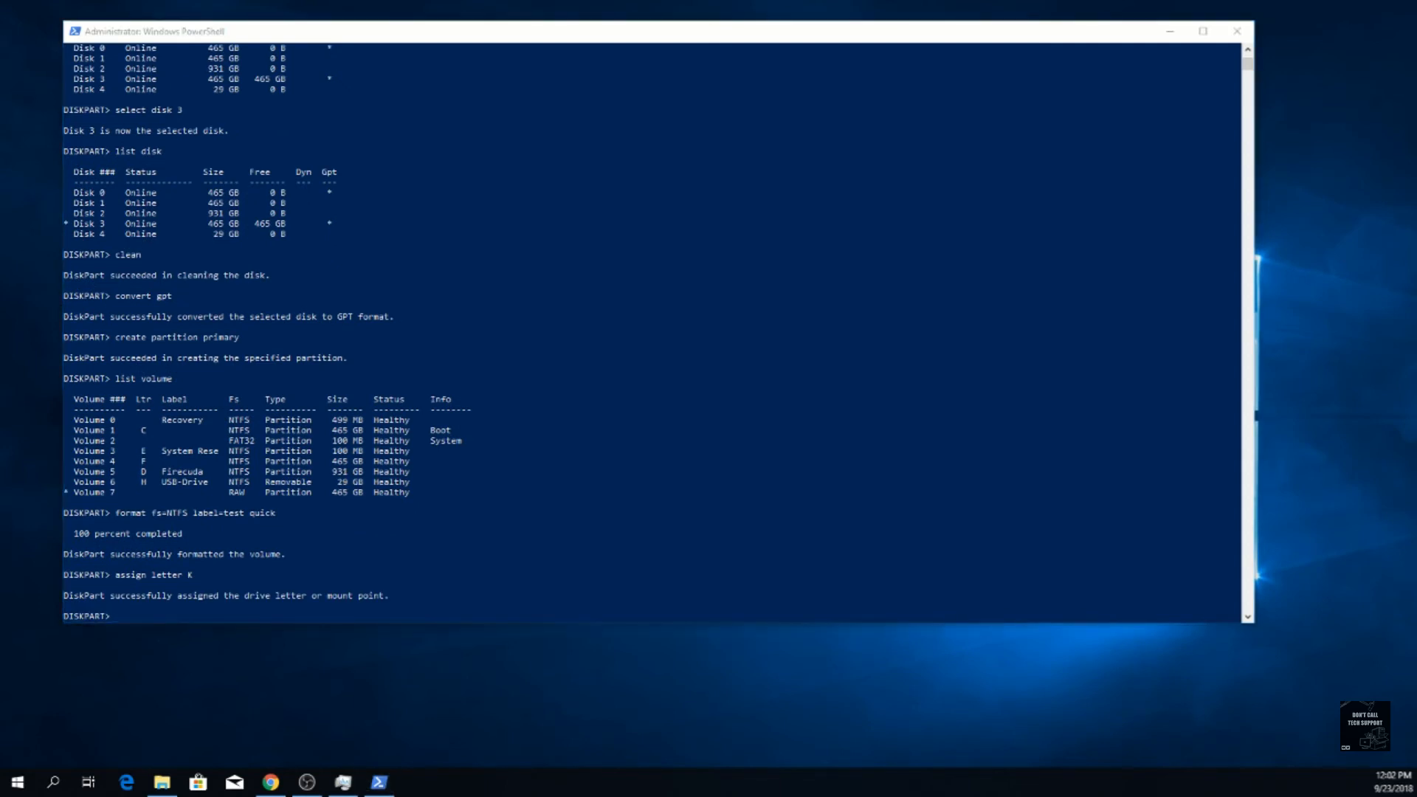
drag(1416, 141, 717, 72)
click(224, 277)
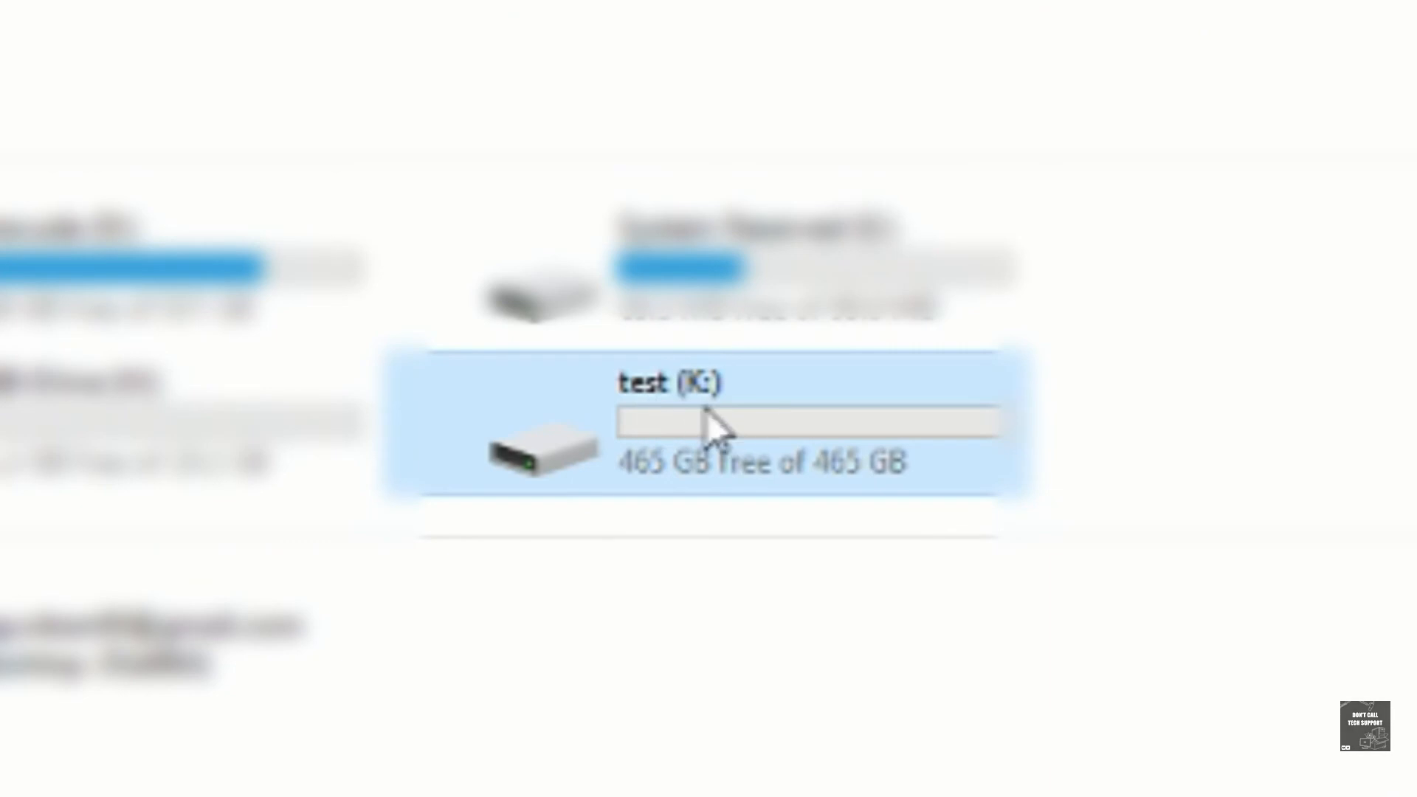